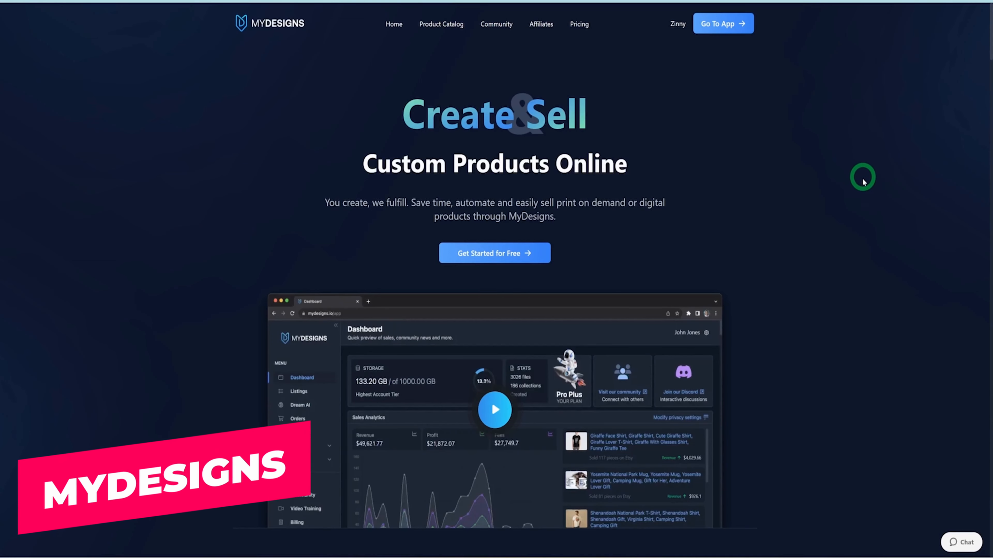
Look through the MyDesigns homepage's feature sections, from creating and uploading designs to the bulk processing tools.
scroll(867, 179, down, 6)
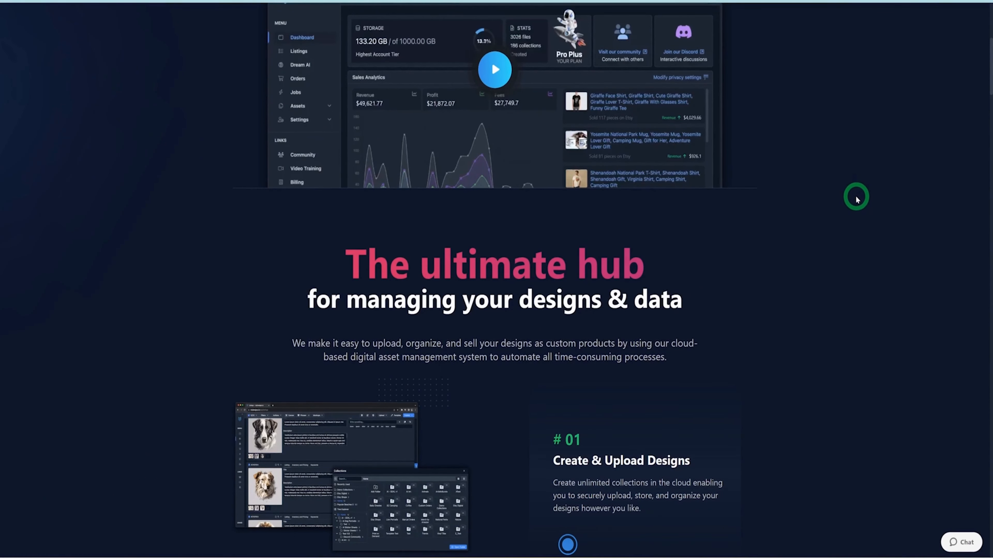
scroll(858, 199, down, 5)
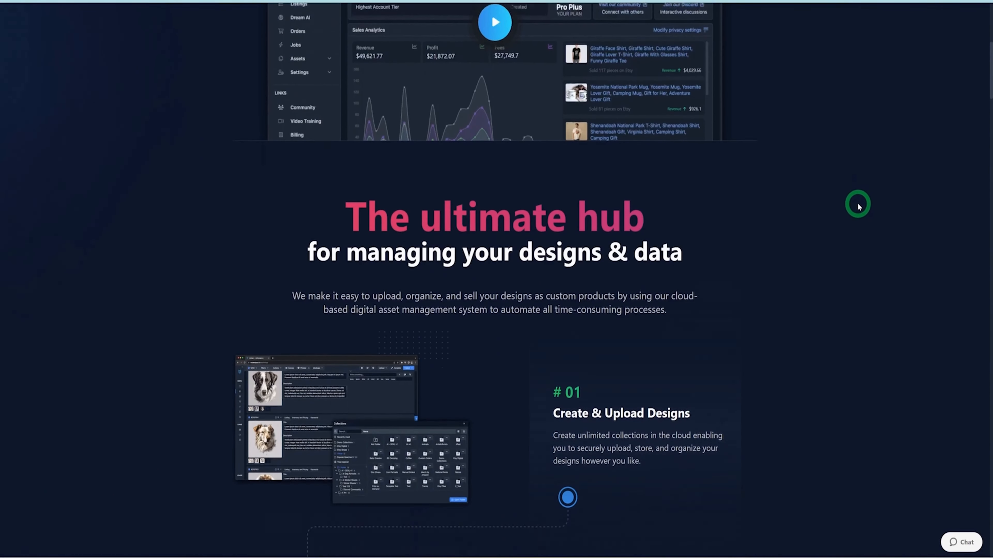
scroll(858, 211, down, 3)
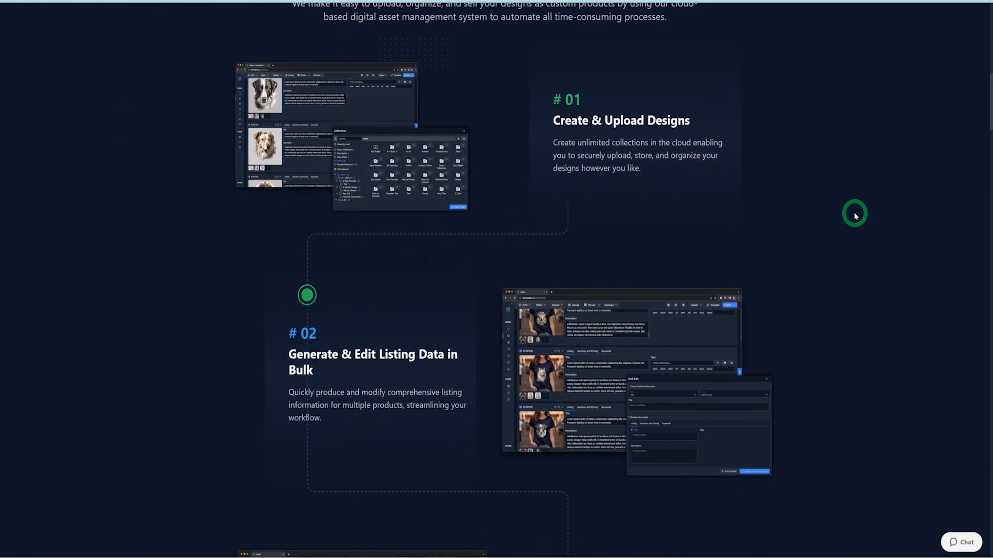
scroll(848, 221, down, 7)
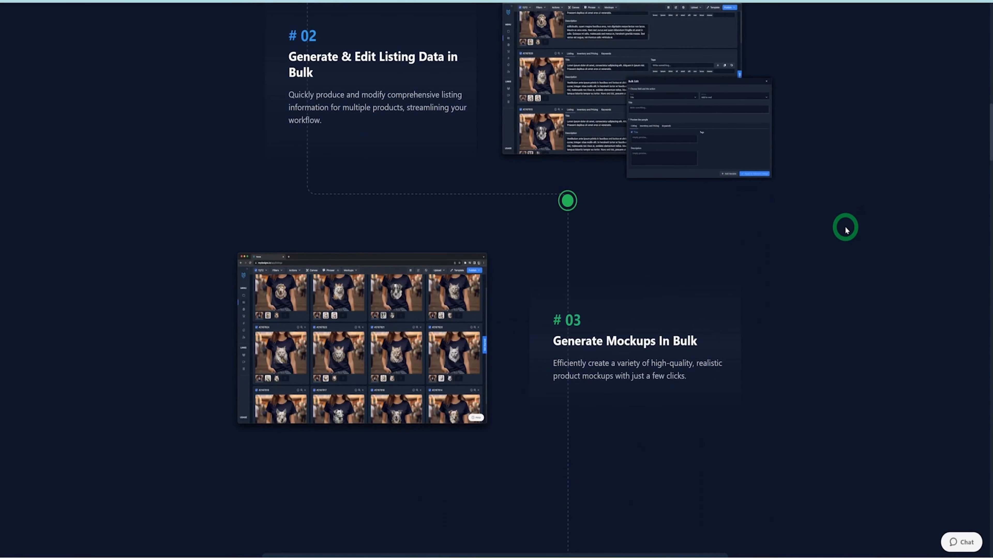
scroll(846, 230, down, 5)
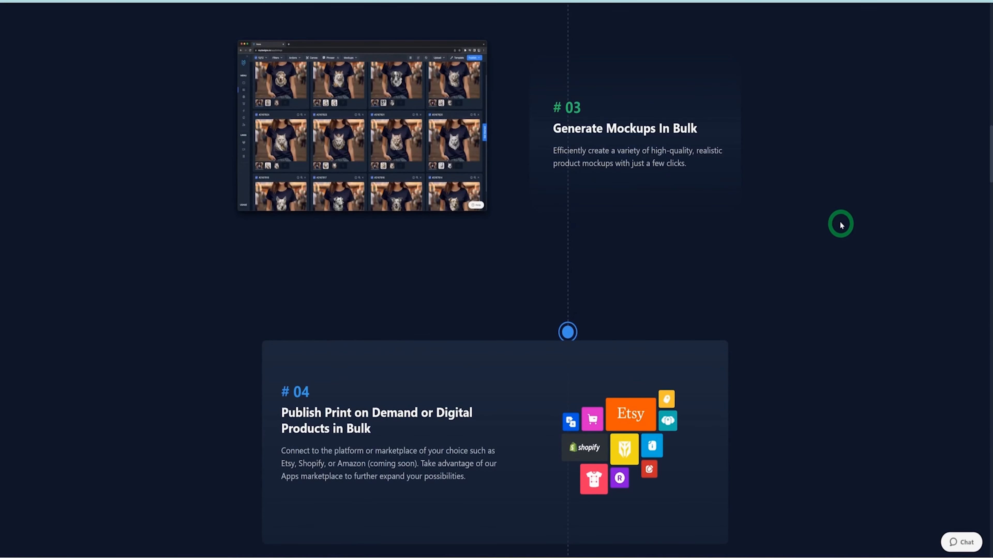
scroll(838, 219, down, 3)
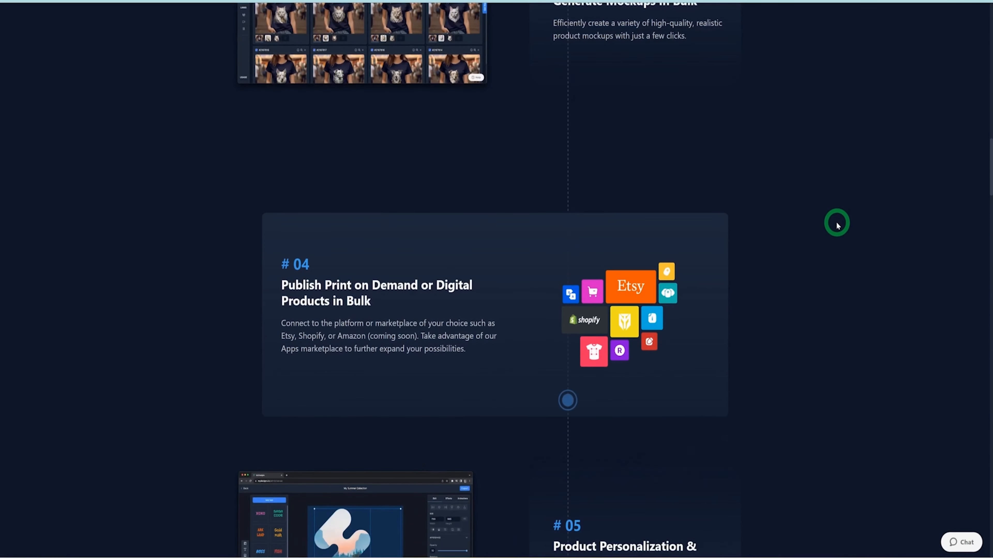
scroll(832, 230, down, 2)
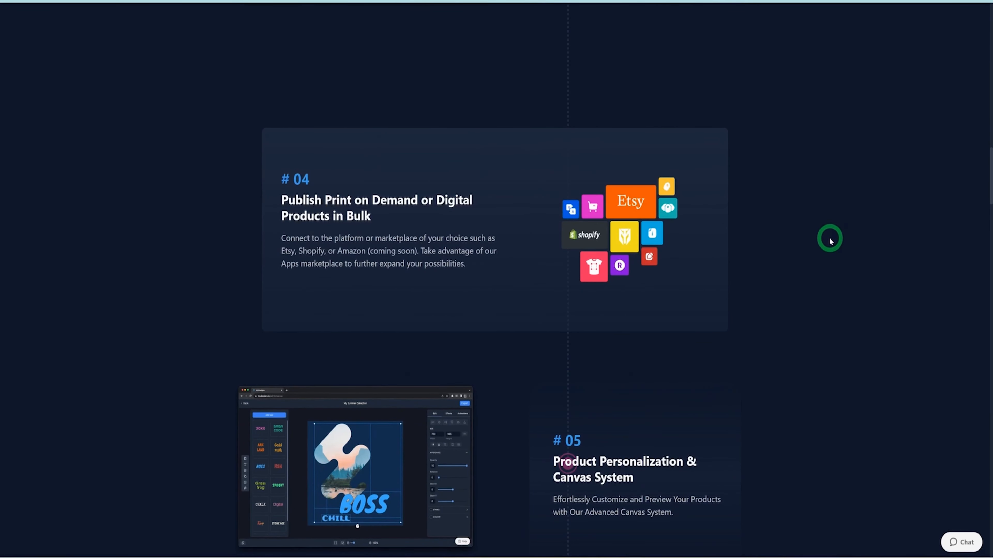
scroll(830, 241, down, 3)
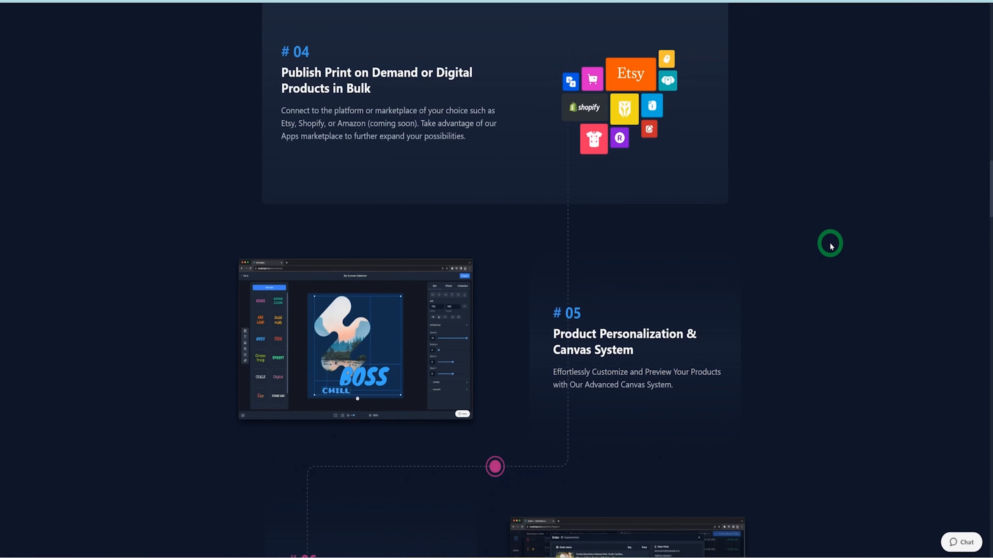
scroll(830, 245, down, 7)
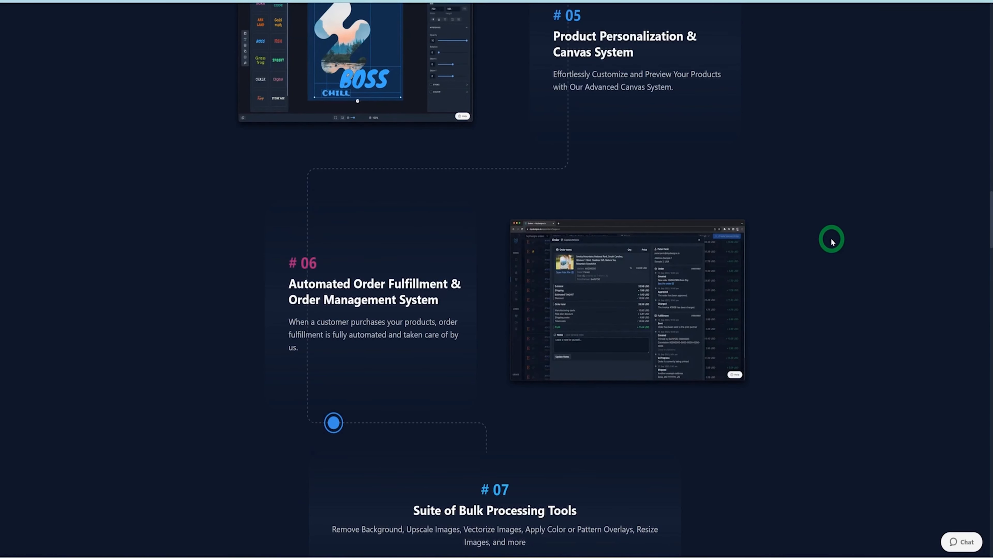
scroll(832, 242, down, 5)
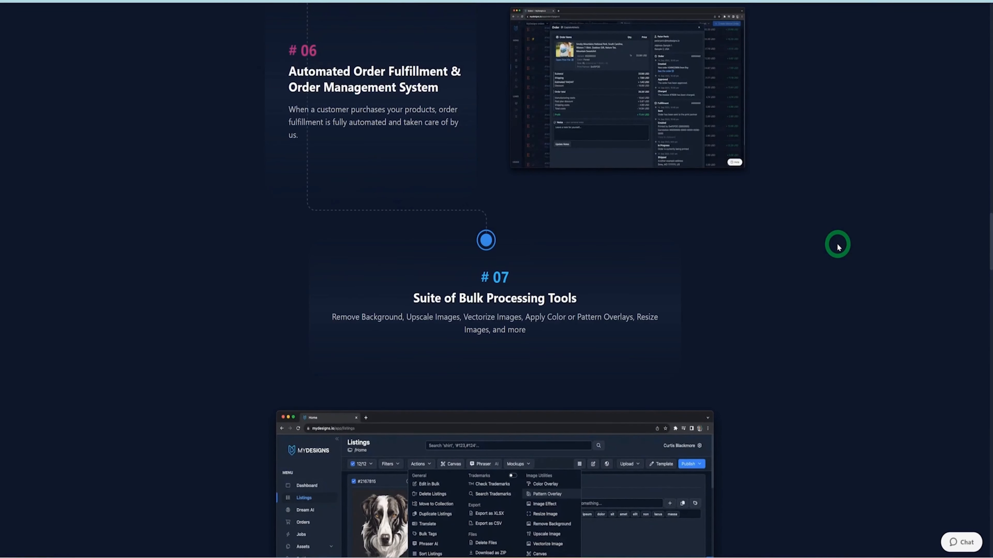
scroll(837, 245, up, 20)
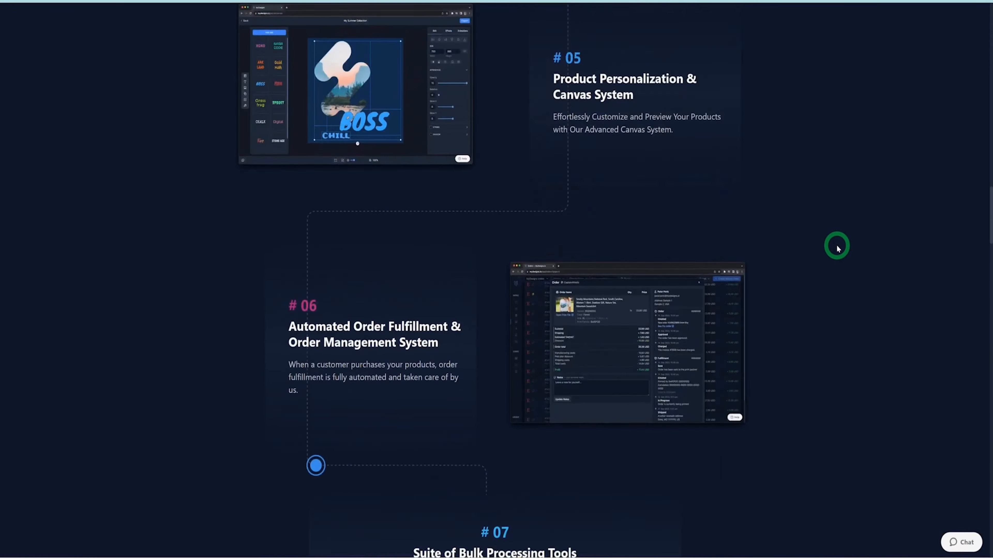
scroll(837, 248, up, 20)
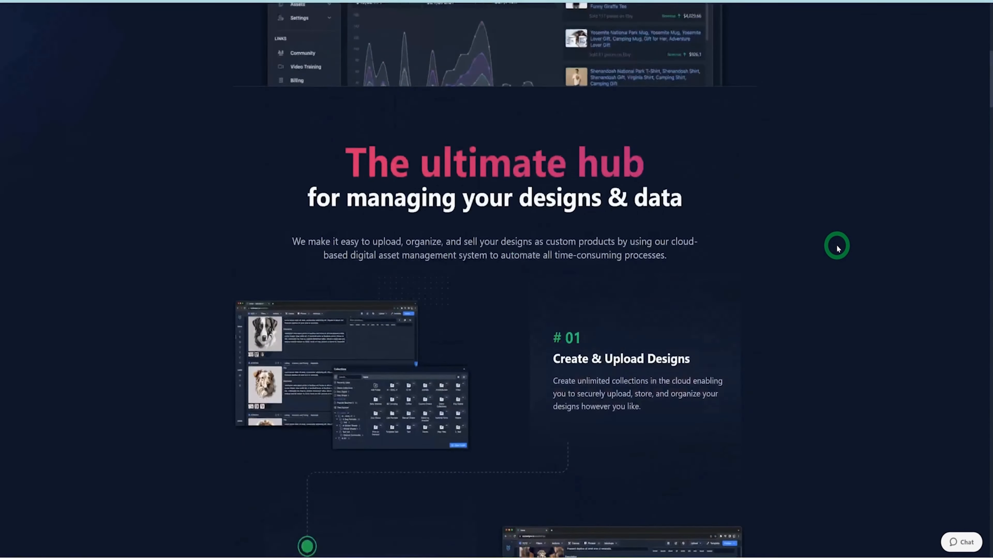
scroll(837, 249, up, 2)
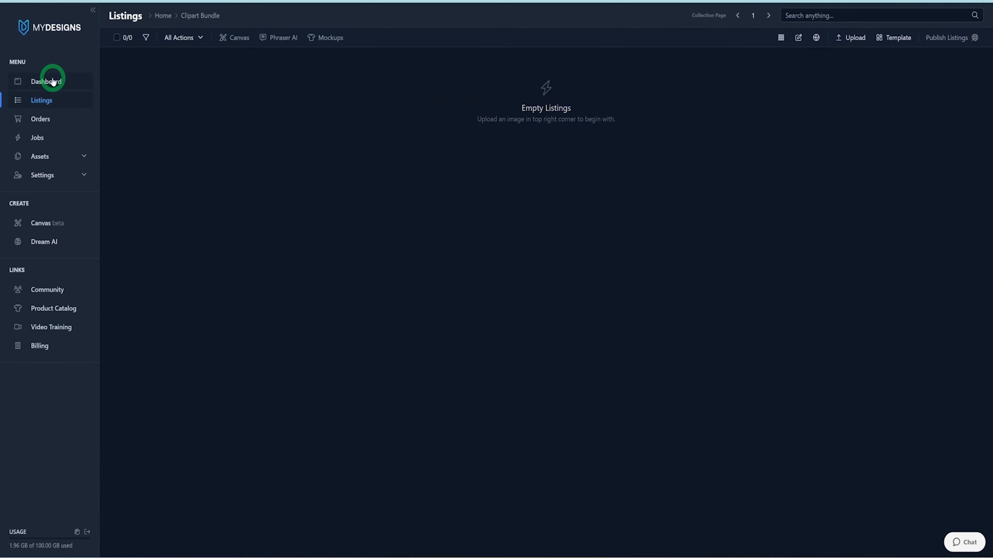
Open the Dashboard and look over its plan usage, sales analytics and community updates.
click(51, 81)
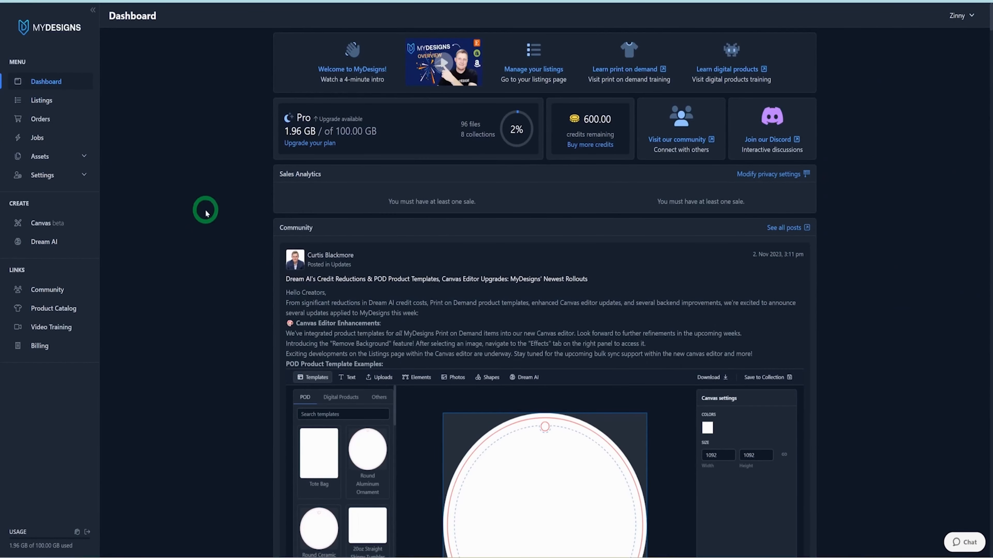
scroll(221, 263, down, 4)
scroll(221, 263, down, 10)
scroll(224, 266, up, 14)
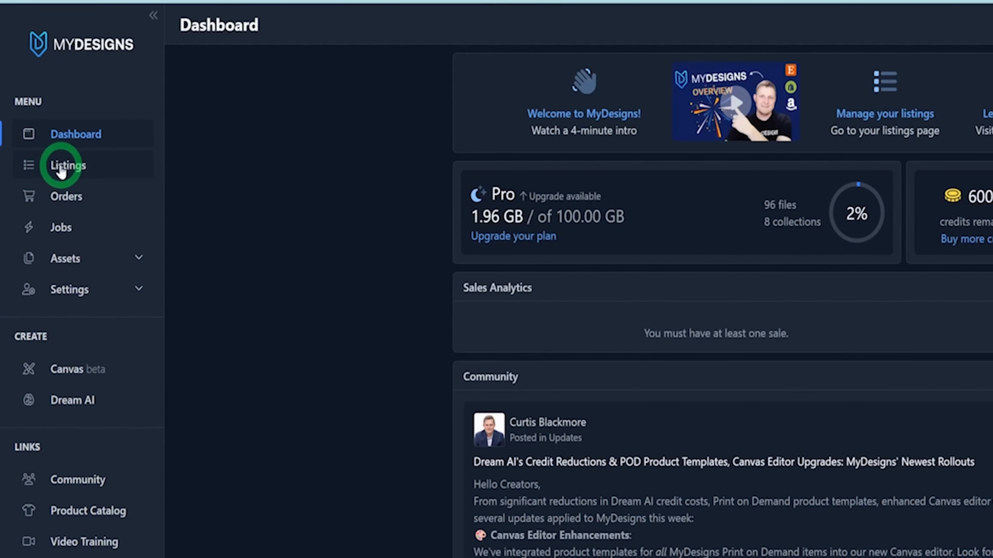
Open the Clipart Bundle collection from the Home folder in Listings.
click(72, 200)
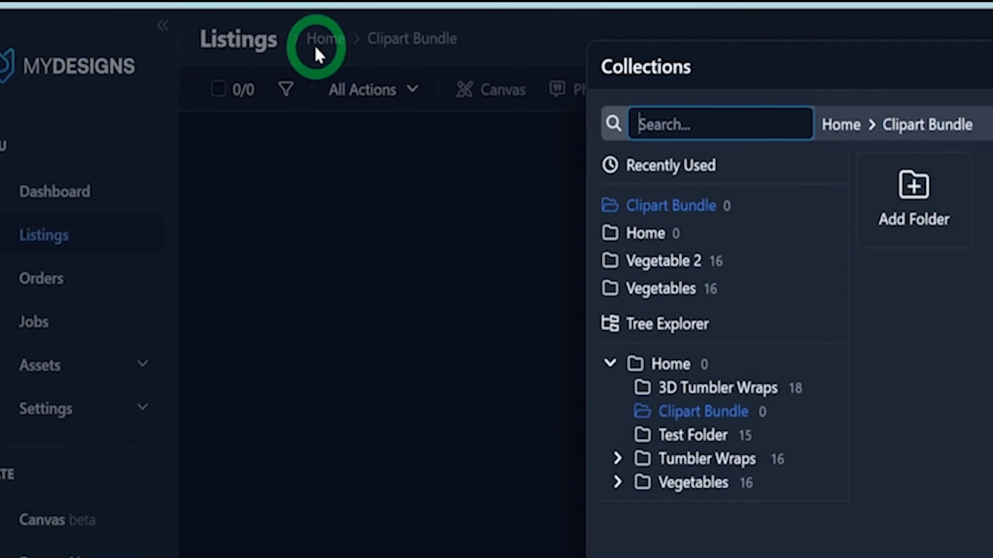
click(648, 364)
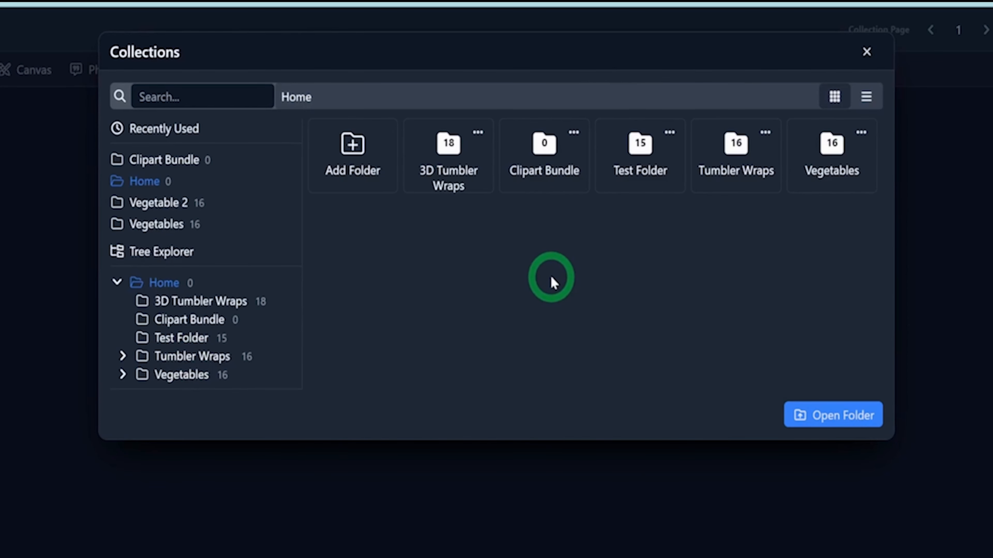
double_click(543, 159)
click(837, 417)
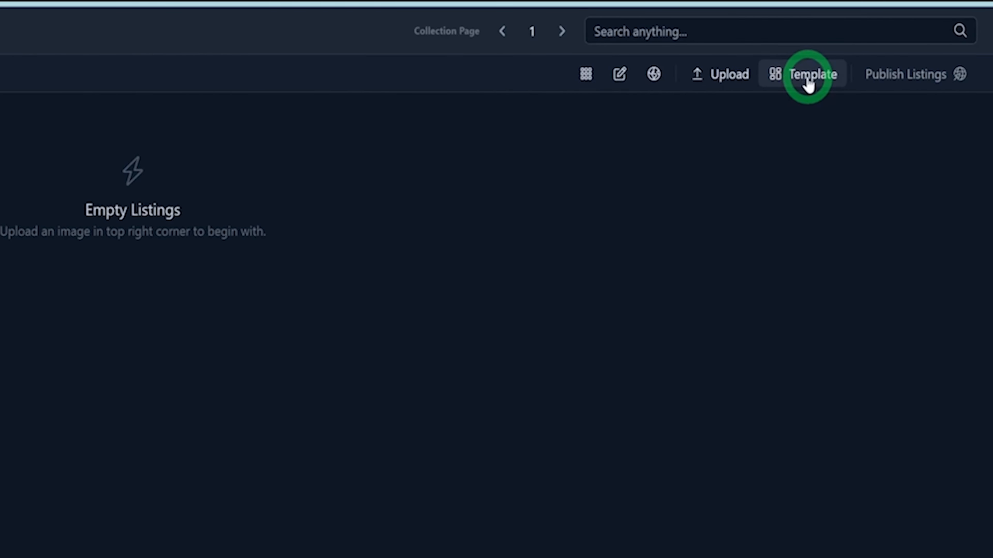
Add a new file slot to the Clipart Bundle collection's template and name it Zip File.
click(810, 75)
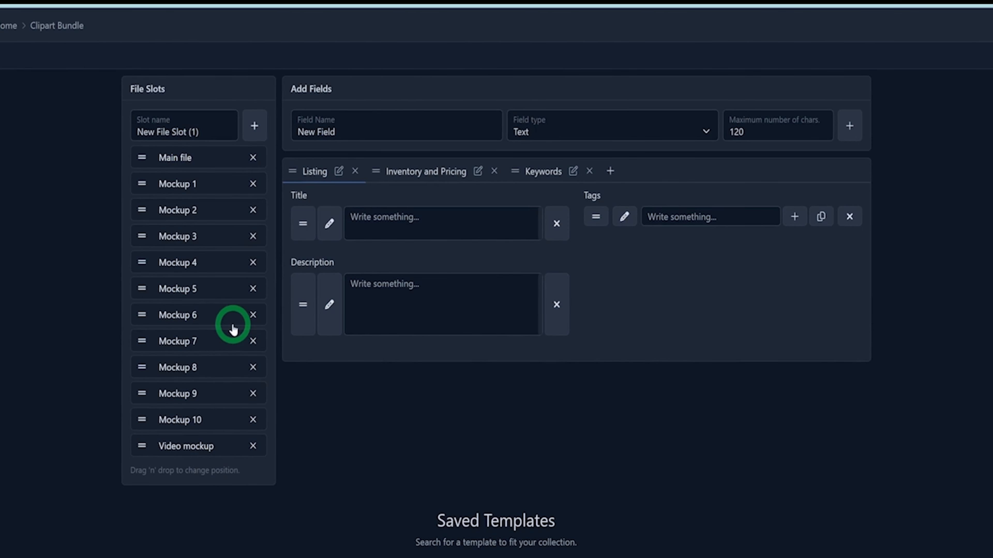
click(254, 126)
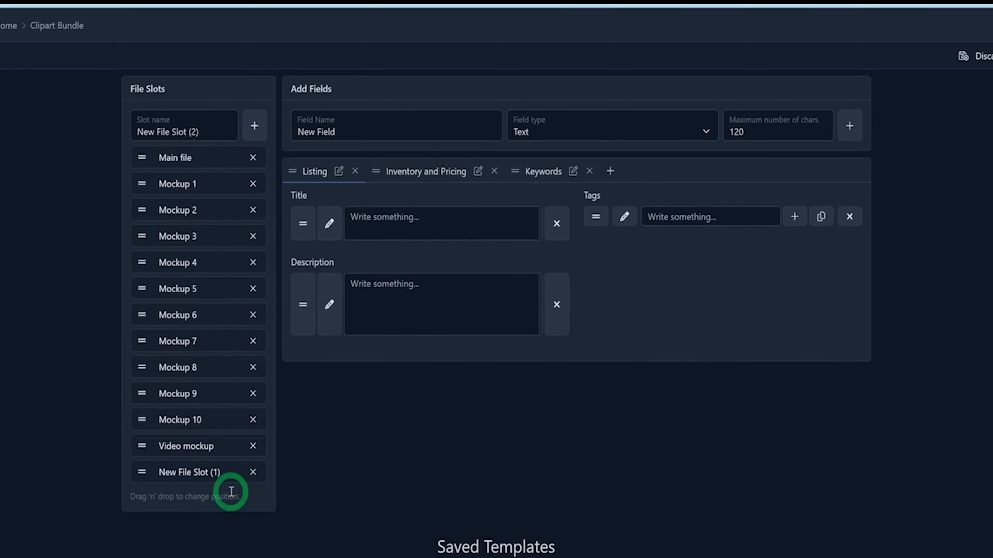
click(197, 476)
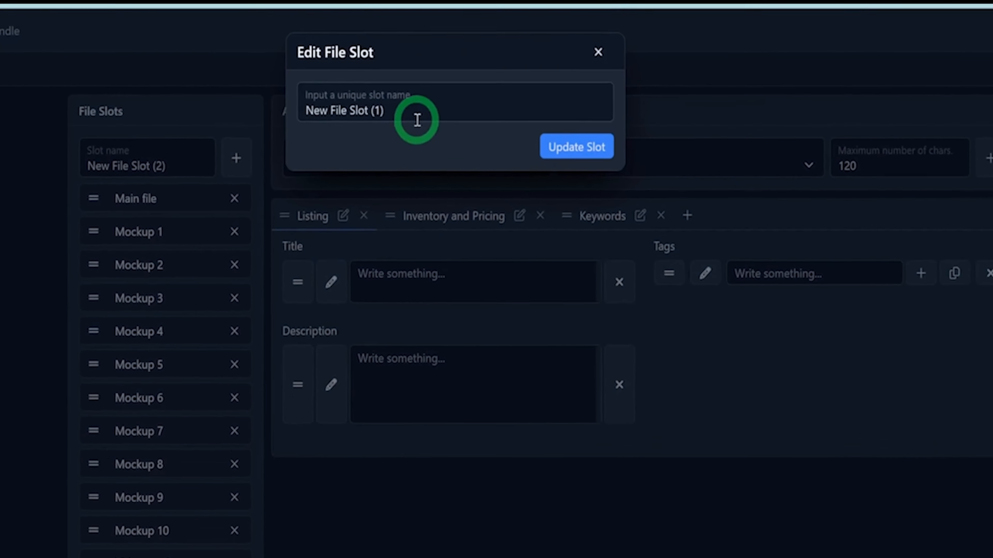
drag(391, 94, 279, 95)
text(Z)
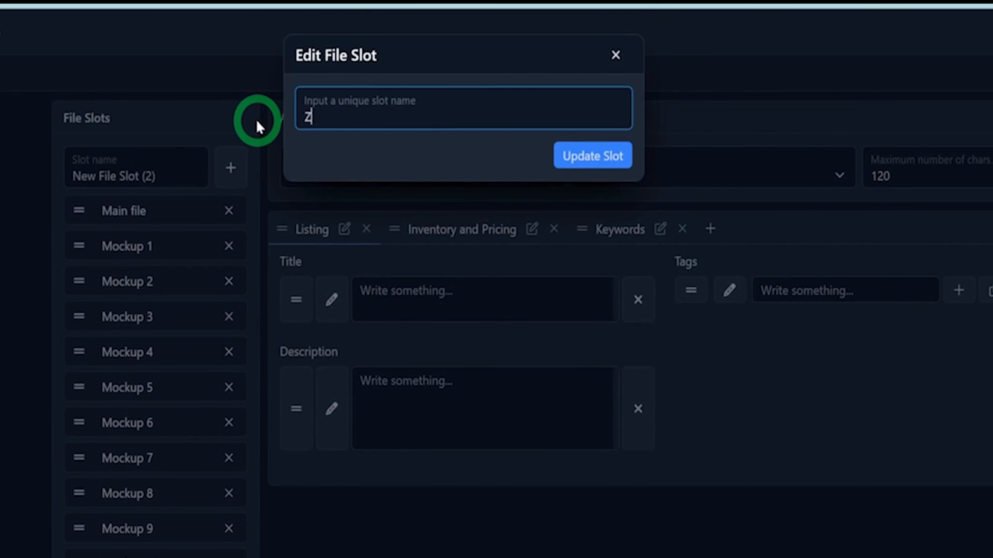
text(ip File)
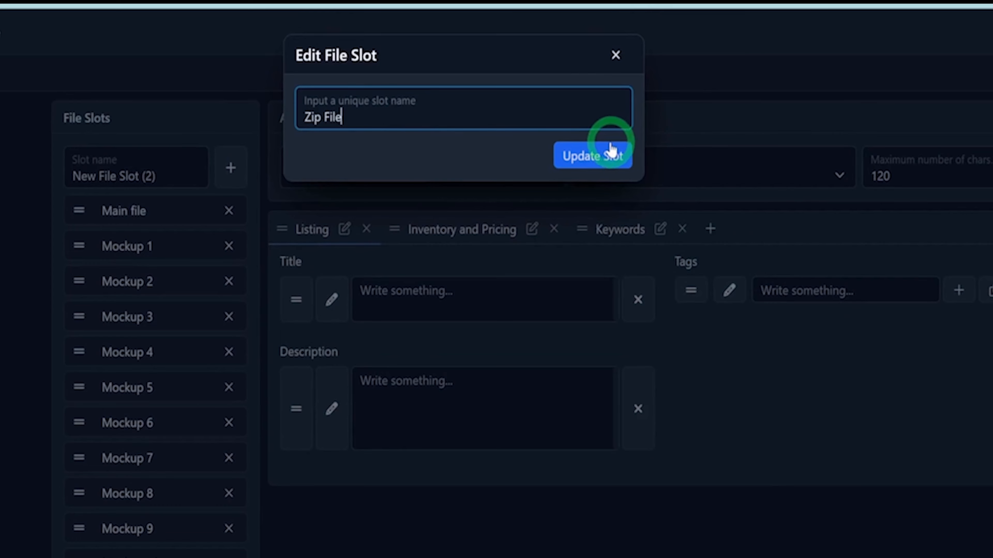
click(606, 162)
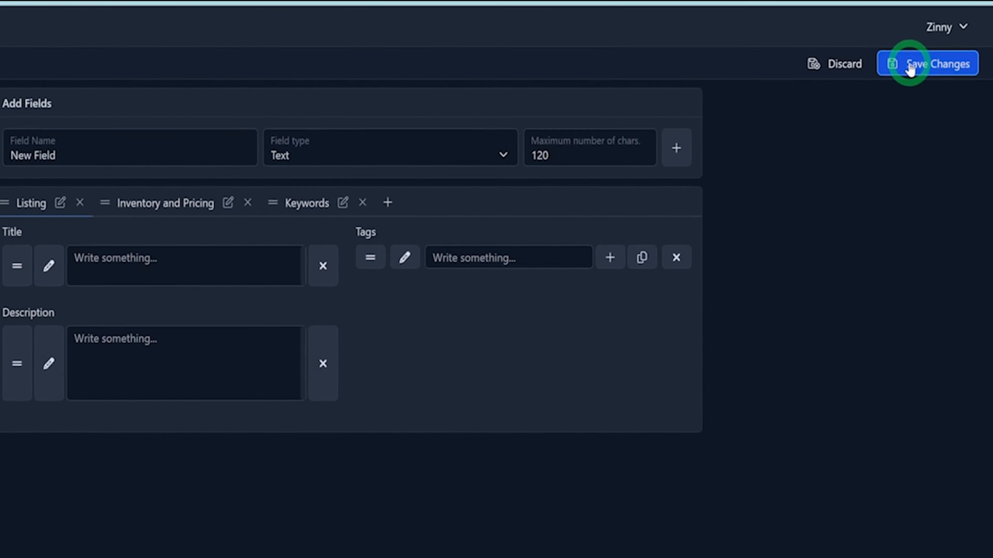
Save the template changes with the "Update template only (recommended)" option.
click(954, 38)
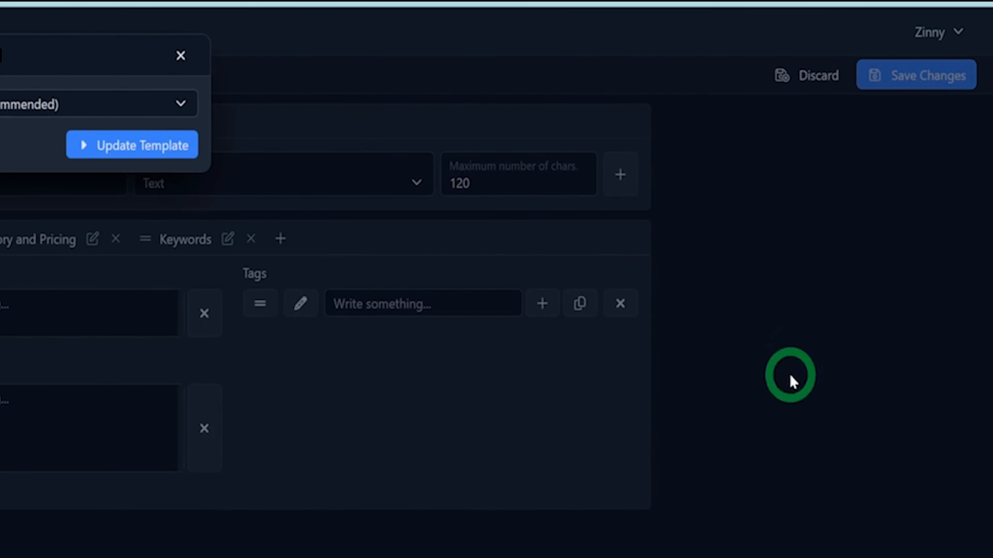
click(123, 98)
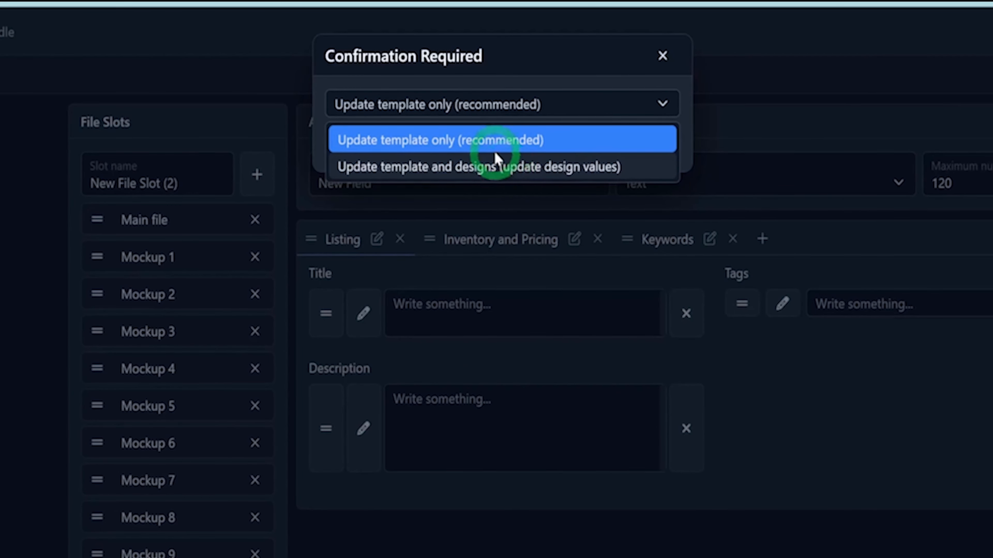
click(487, 148)
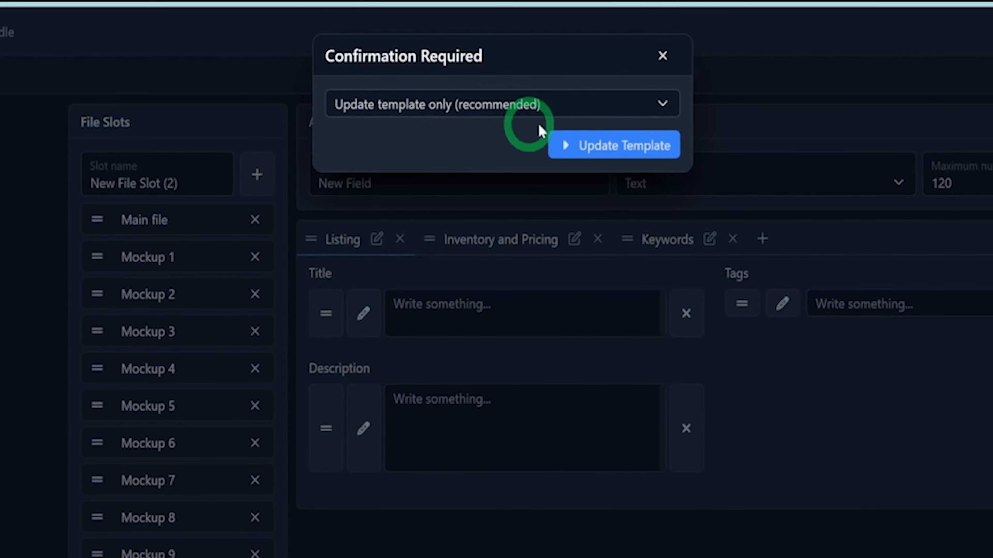
click(597, 146)
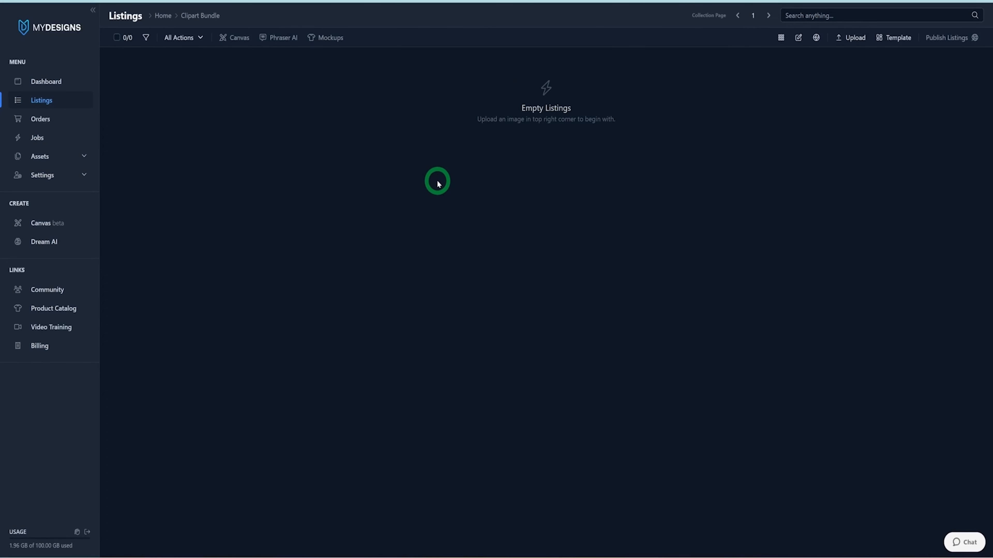
Upload the Cactus Bundle Picture PNG to the collection as the Main file.
click(857, 41)
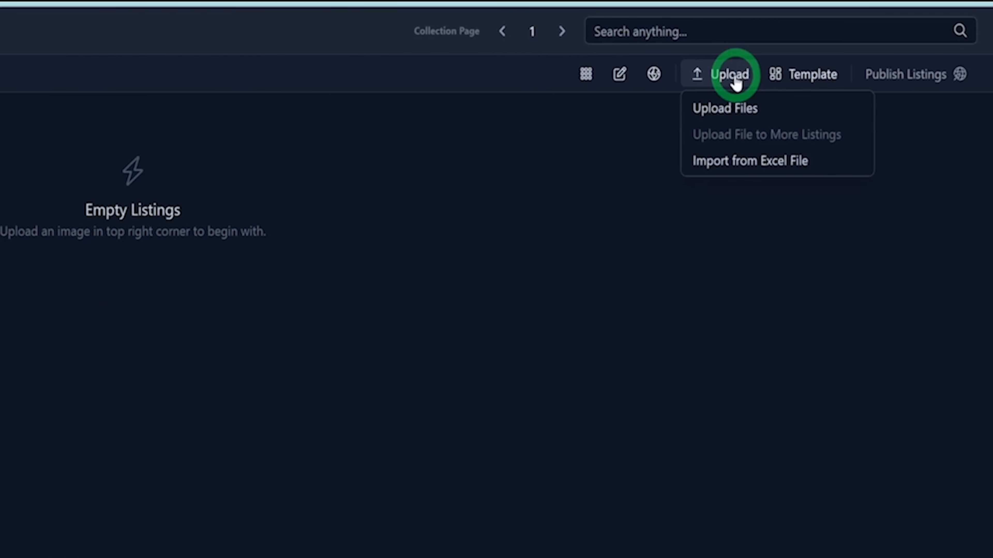
click(735, 113)
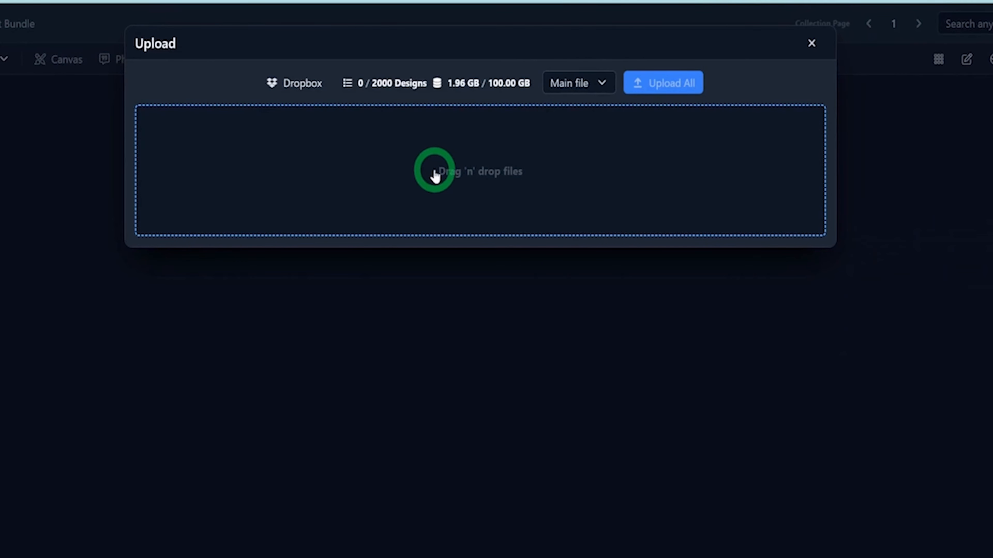
click(600, 86)
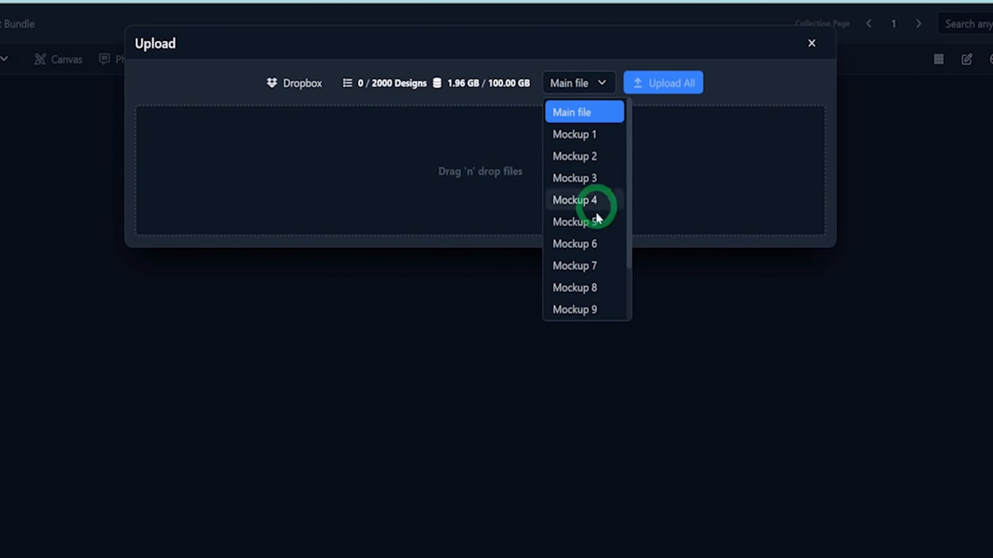
click(580, 114)
click(446, 176)
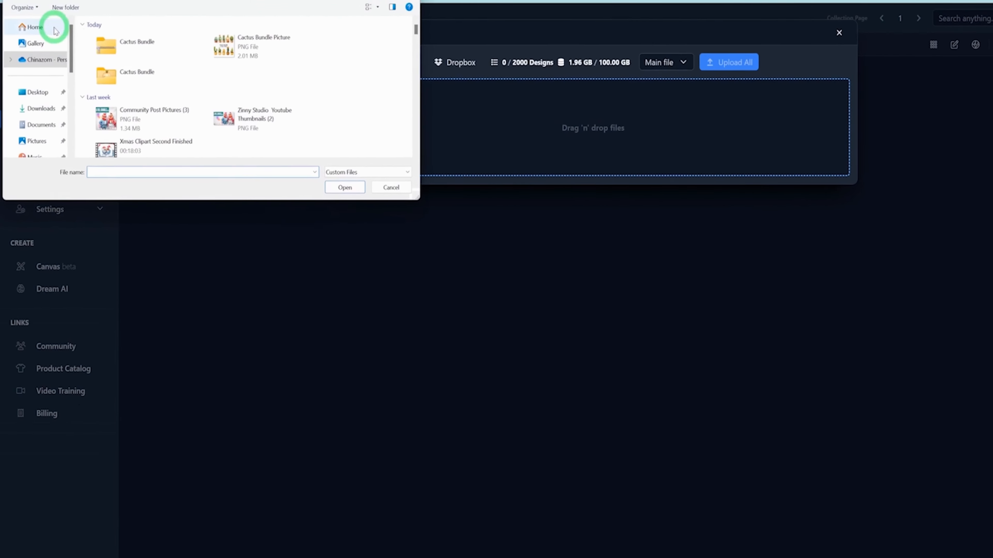
click(195, 39)
click(373, 200)
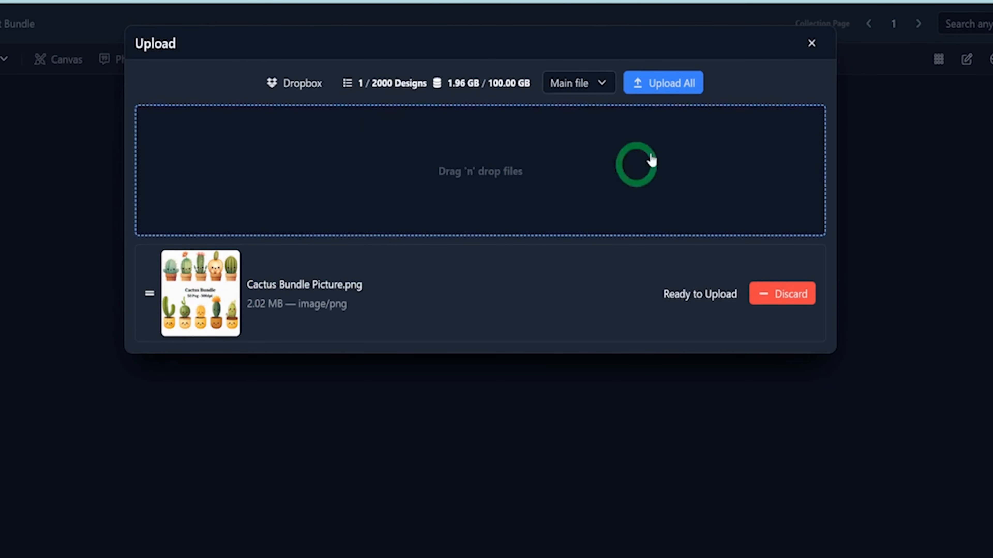
click(669, 83)
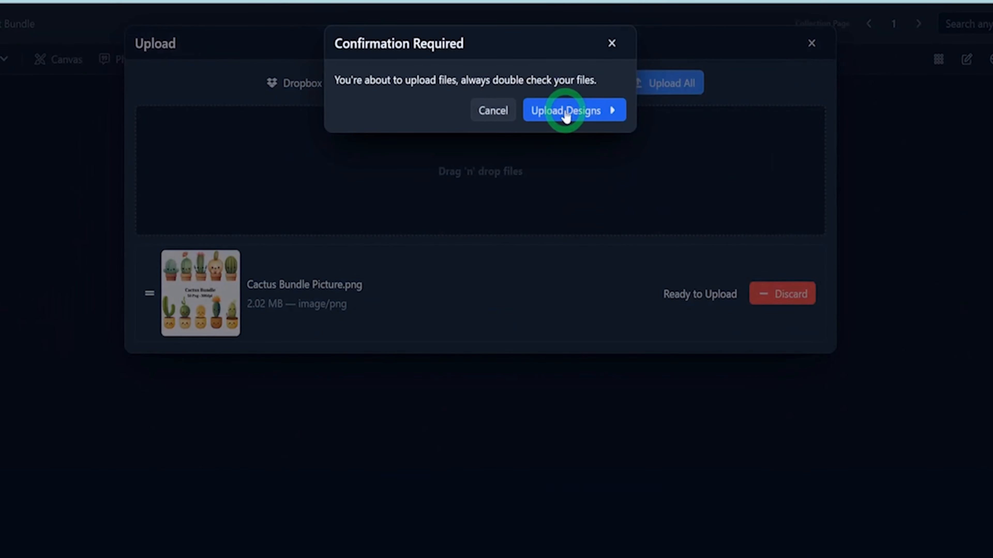
click(580, 113)
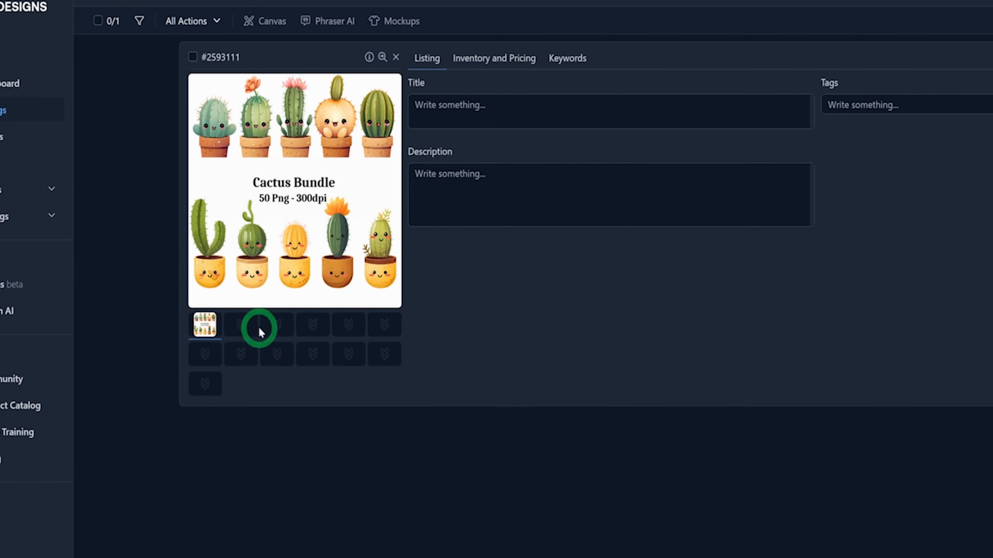
Upload single cactus images to the Mockup 1 through Mockup 5 slots and check them in the listing.
click(242, 332)
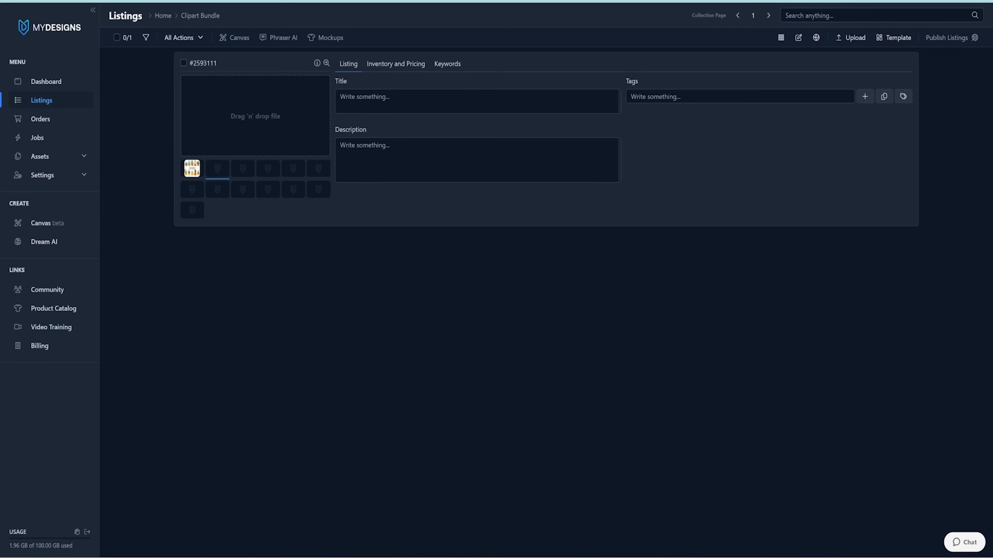
click(280, 117)
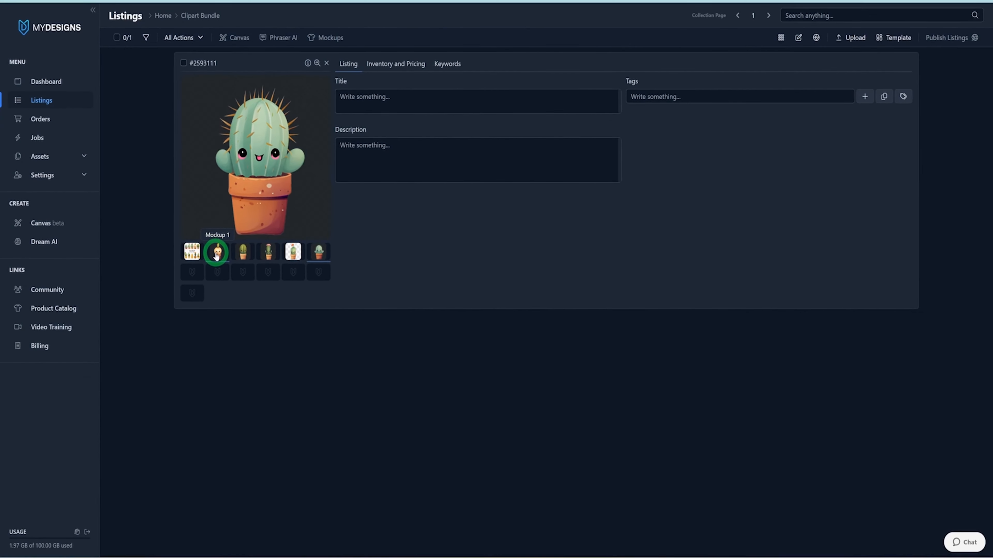
click(242, 206)
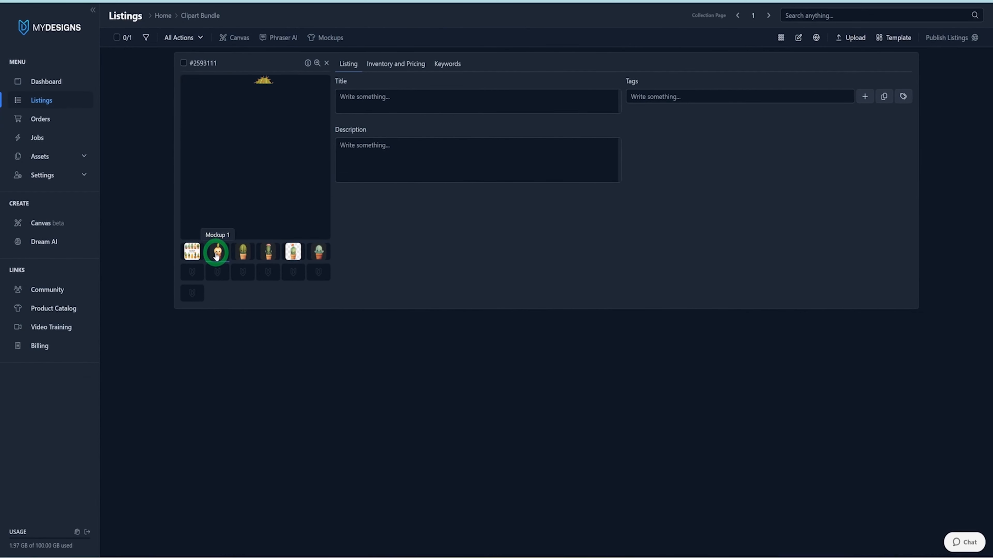
click(250, 252)
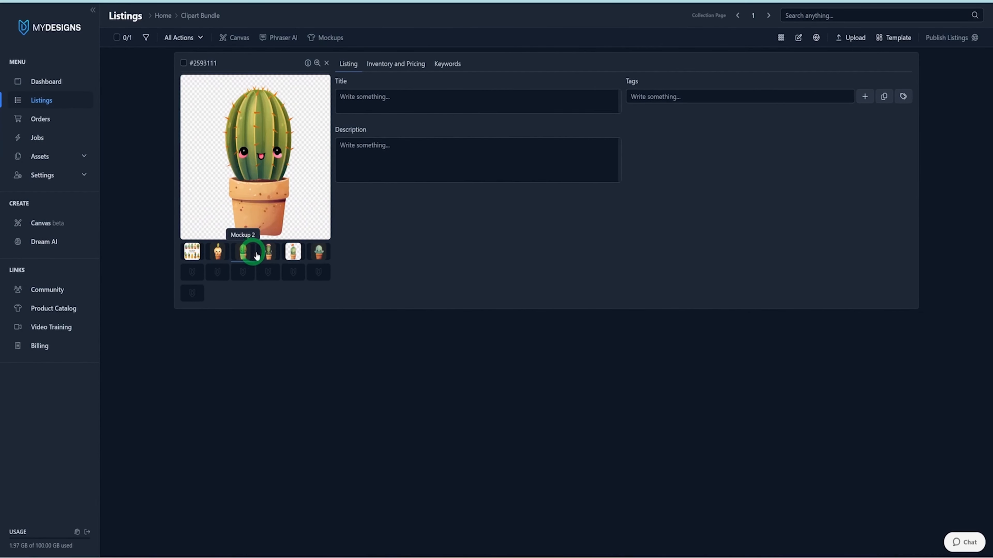
click(268, 253)
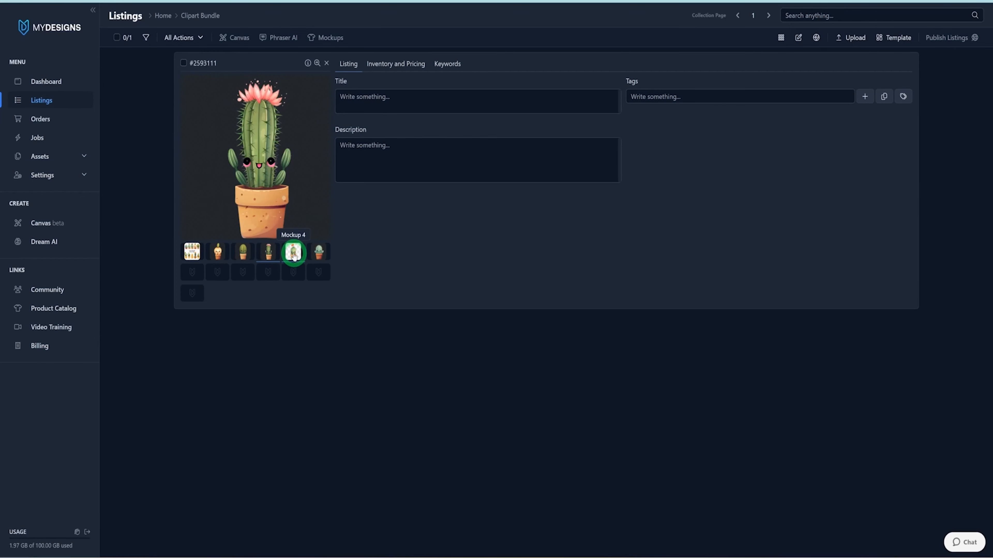
click(319, 252)
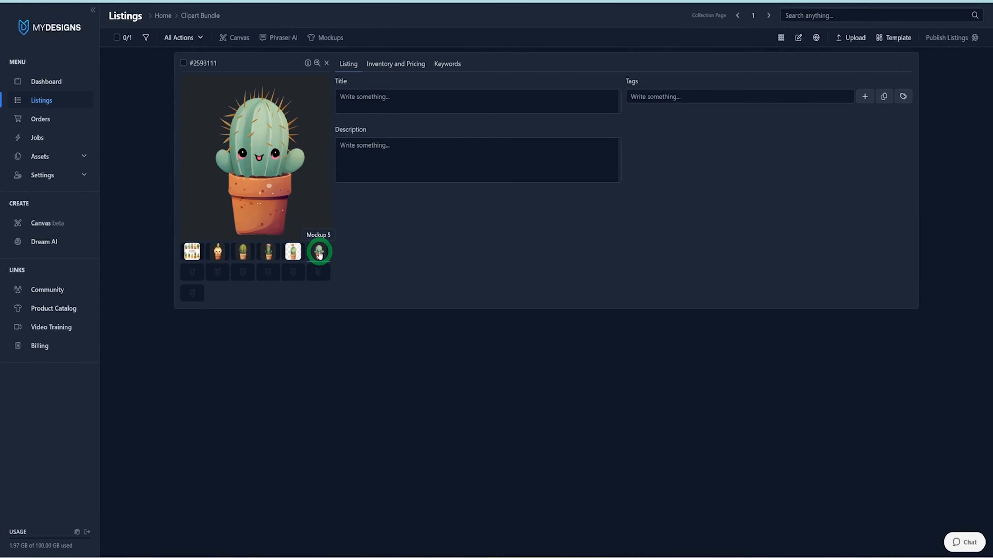
click(246, 255)
click(196, 250)
drag(321, 284, 192, 294)
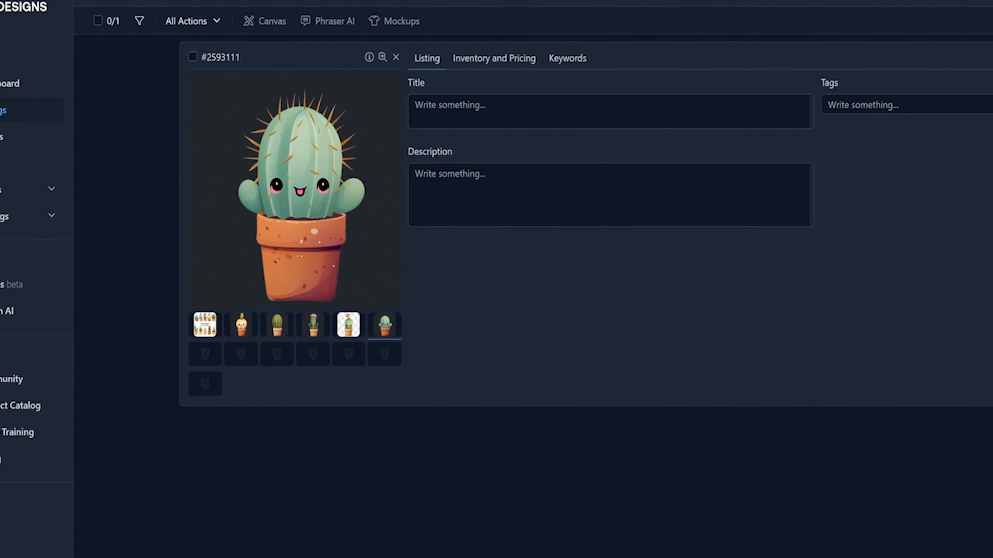
Upload the clipart bundle's zip archive to the listing's Zip File slot.
click(207, 382)
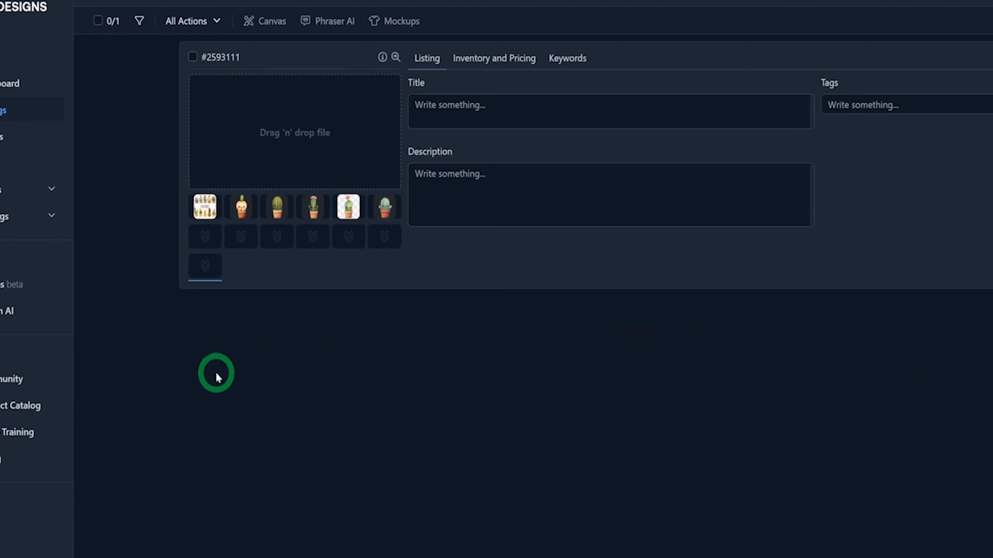
drag(176, 2, 235, 145)
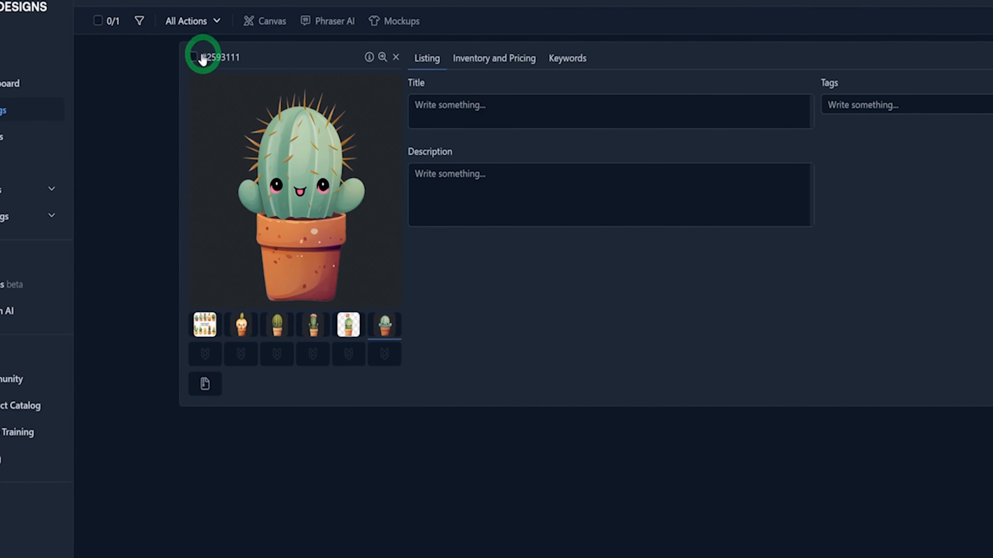
Start creating an image mockup for the cactus listing with Mockup 1 as the input image.
click(192, 58)
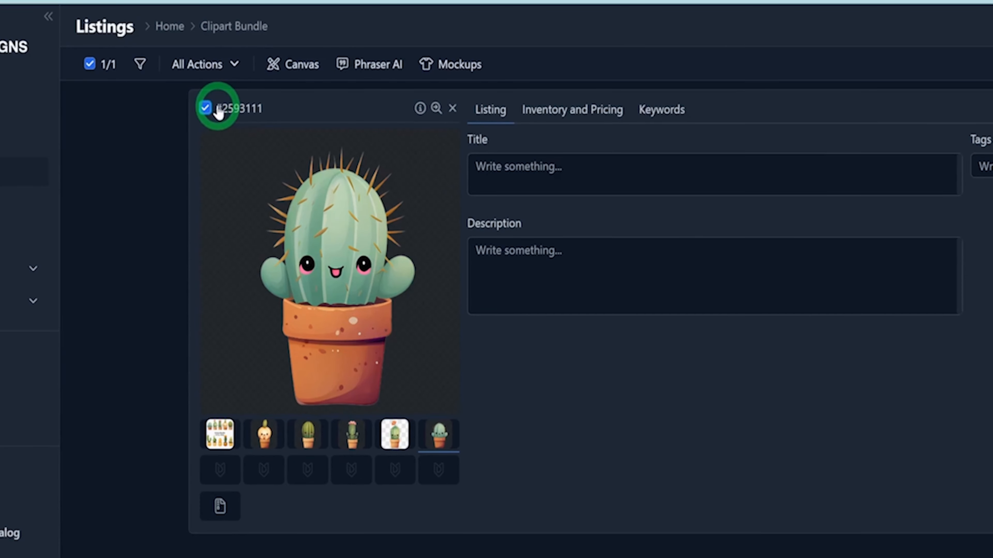
click(456, 70)
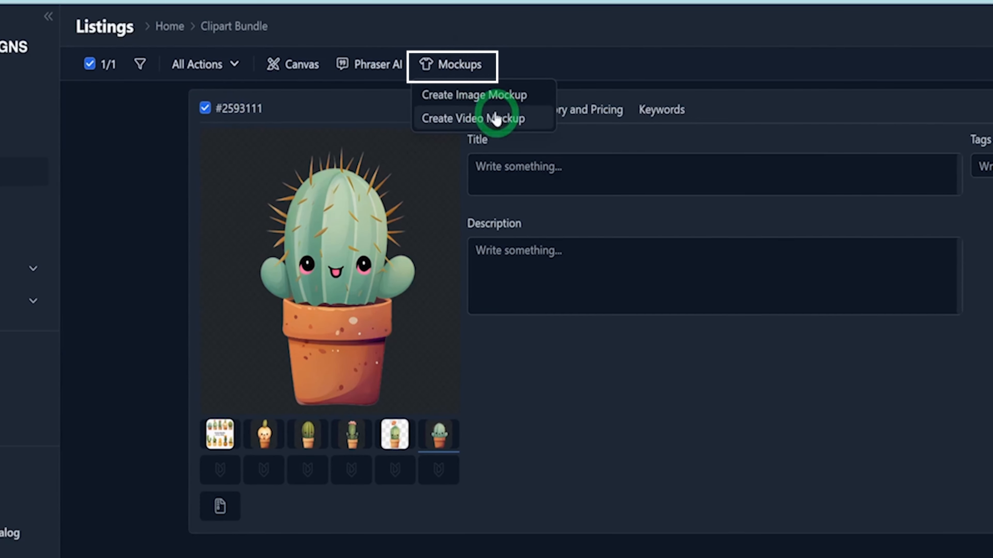
click(462, 97)
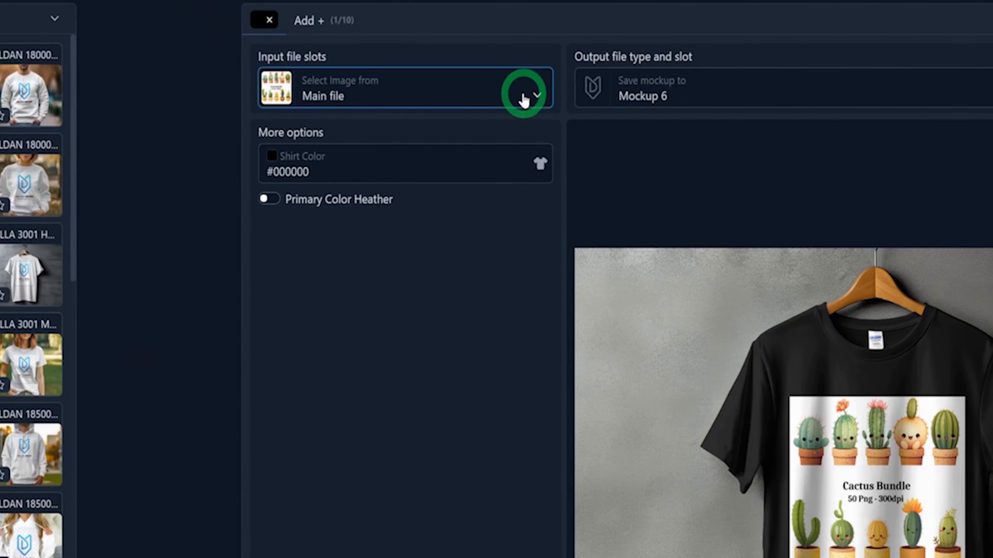
click(503, 109)
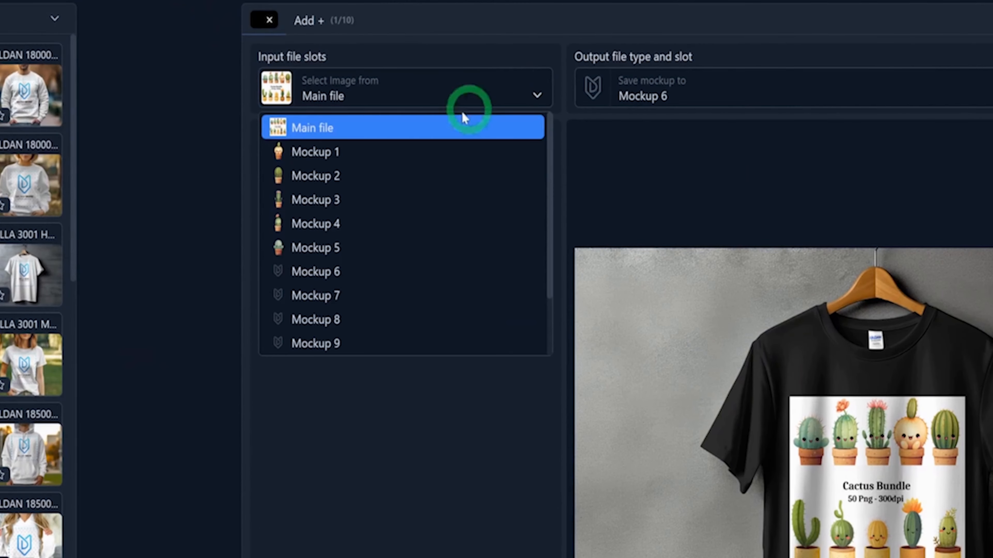
click(321, 152)
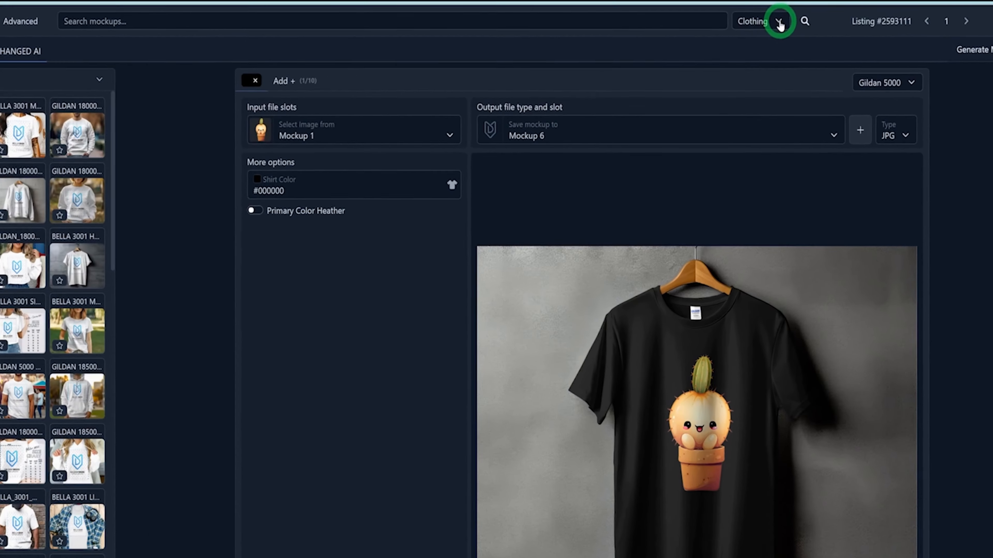
Switch the mockup category to Stickers and preview the Die Cut Sticker 03 mockup with Mockup 1 as input and Mockup 6 as output.
click(777, 18)
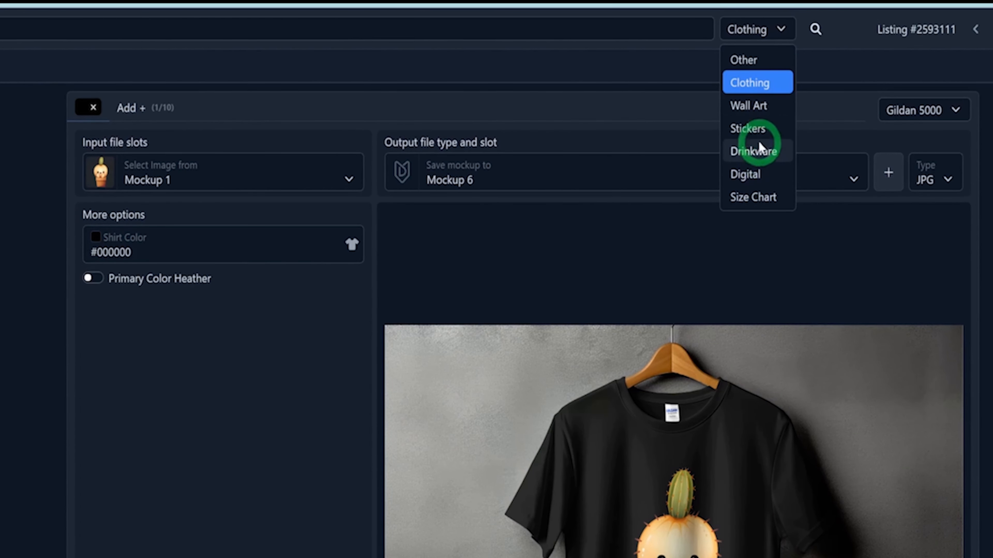
click(747, 129)
click(137, 117)
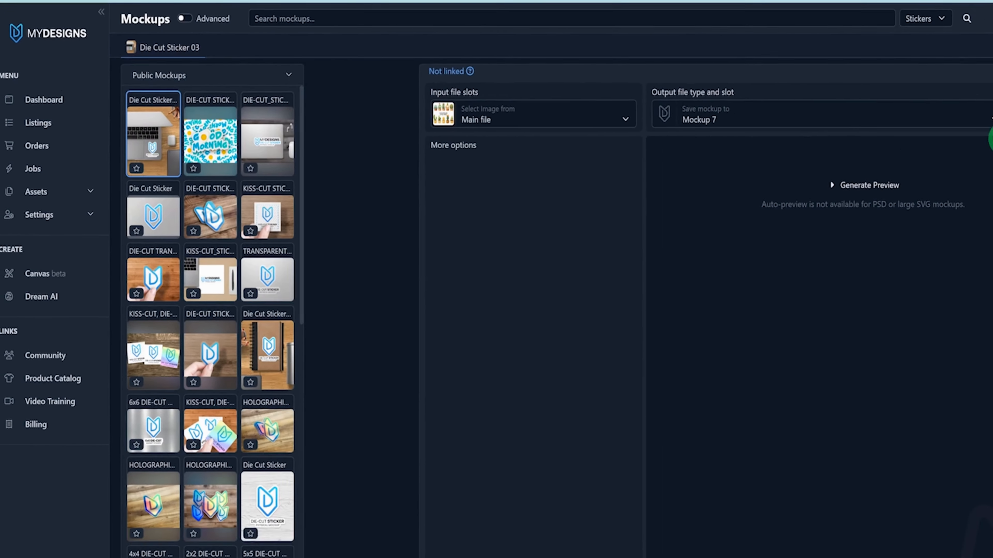
click(811, 105)
click(694, 154)
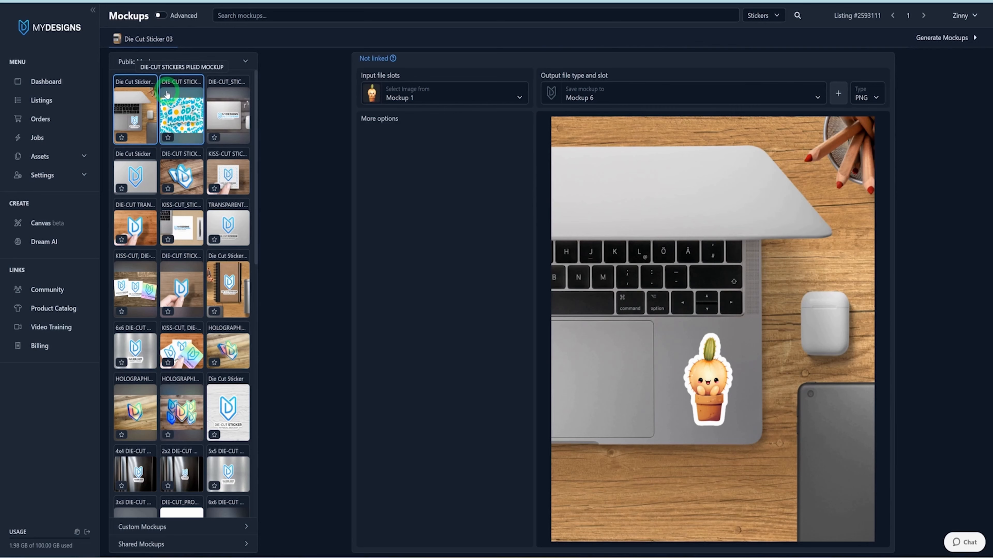
In Advanced mode, add the KISS-CUT STICKER LIFESTYLE 1 mockup with Mockup 5 as its input and generate its preview.
click(160, 16)
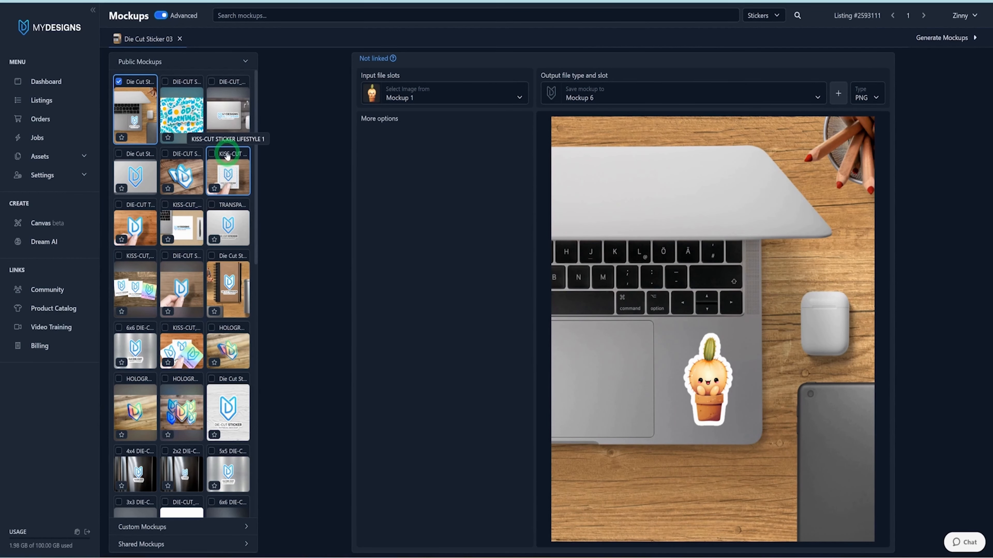
click(212, 154)
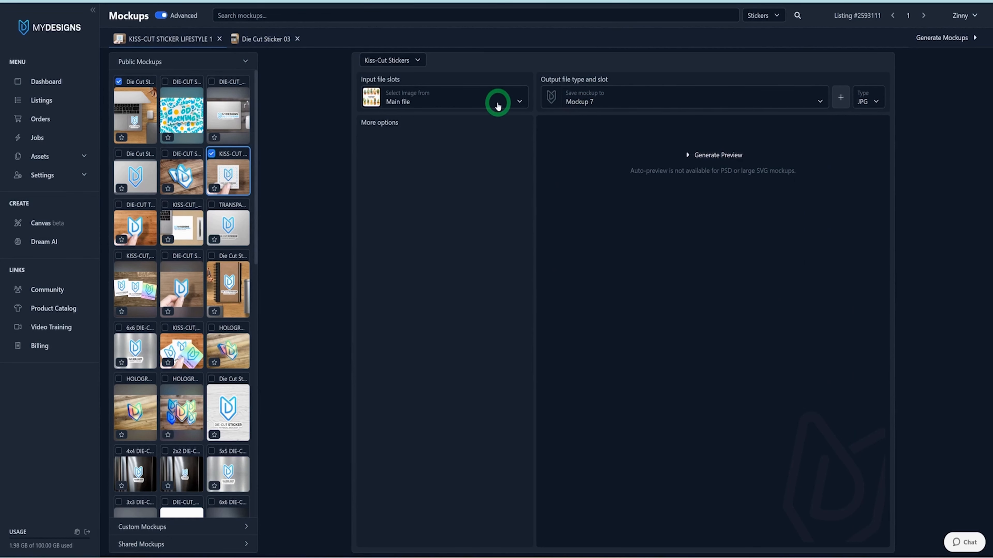
click(513, 104)
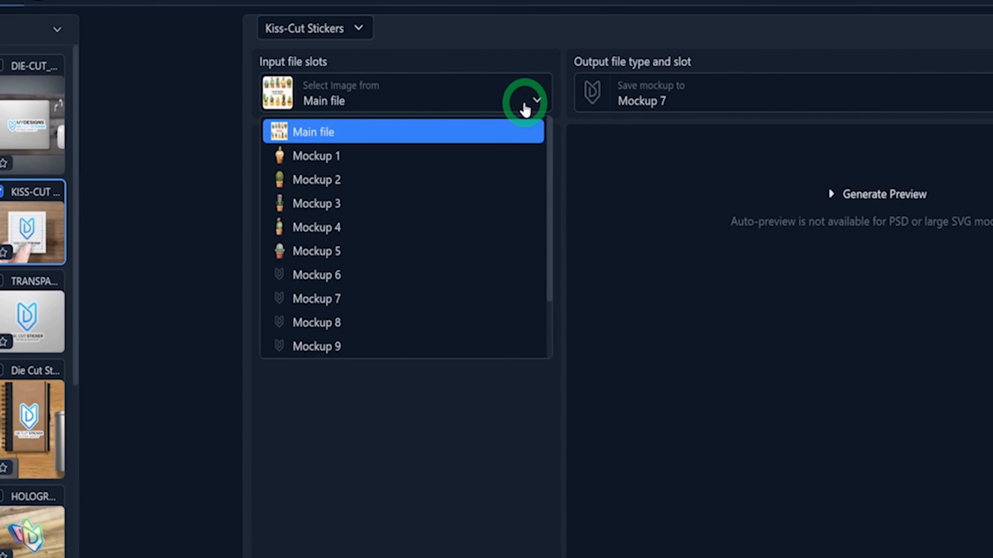
click(317, 253)
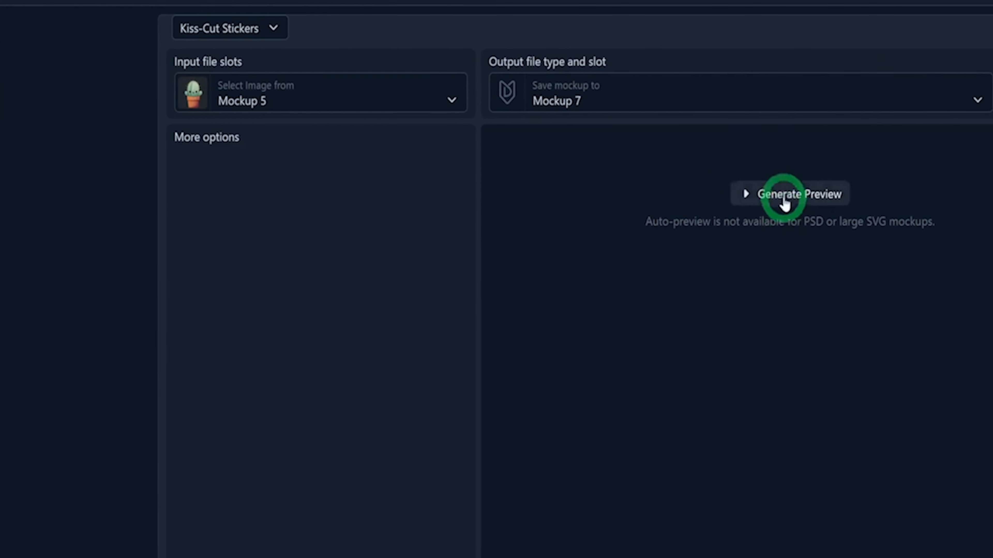
click(832, 192)
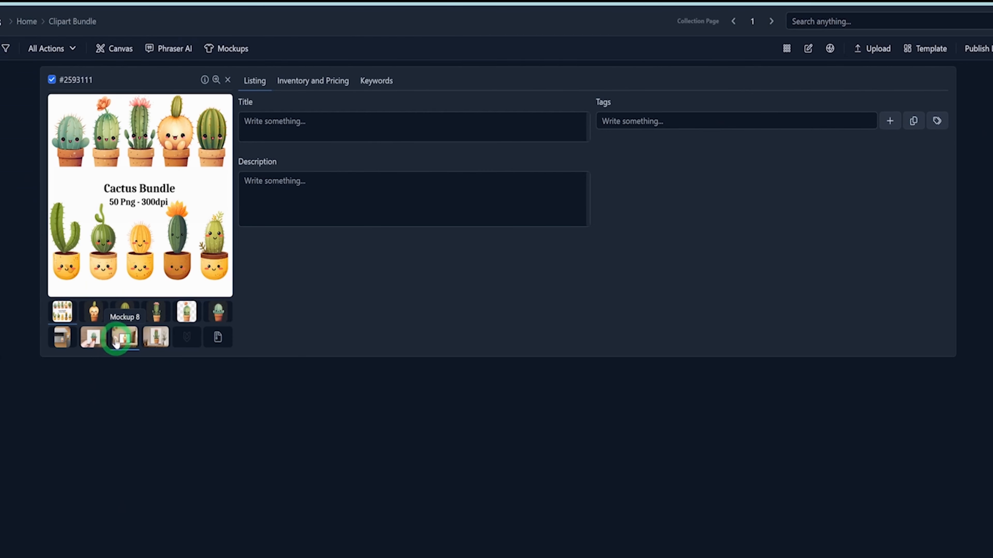
Look through the generated images in the listing's Mockup 6 to Mockup 9 slots.
click(61, 340)
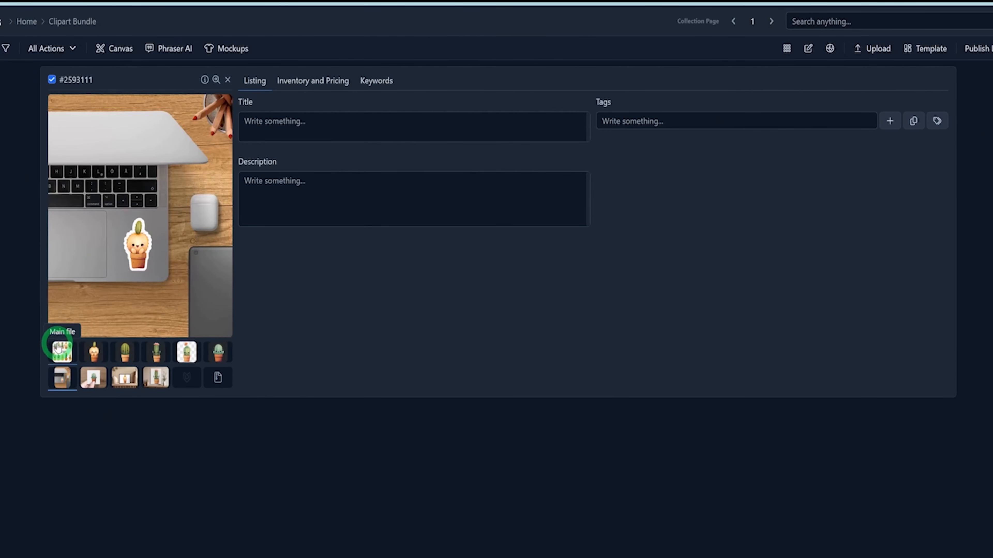
click(87, 385)
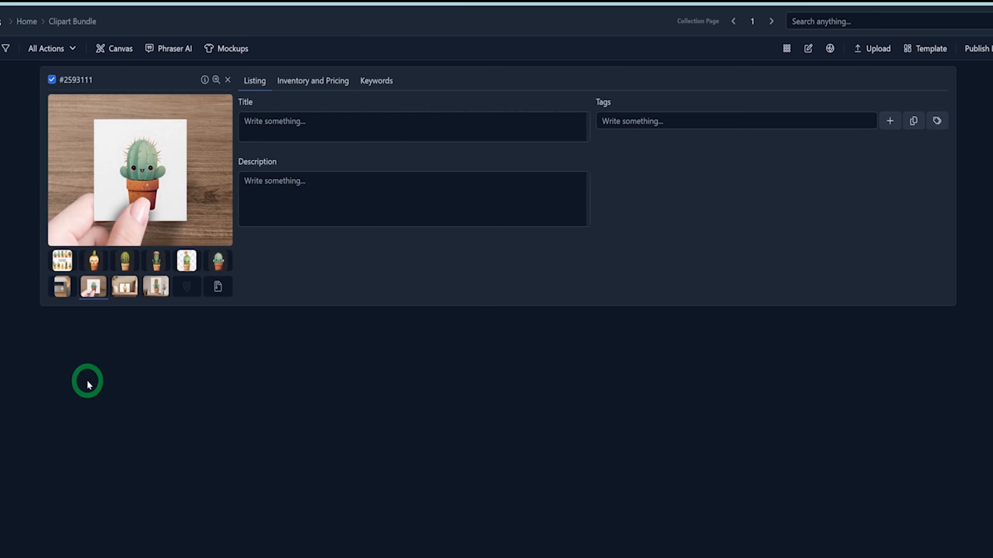
click(130, 293)
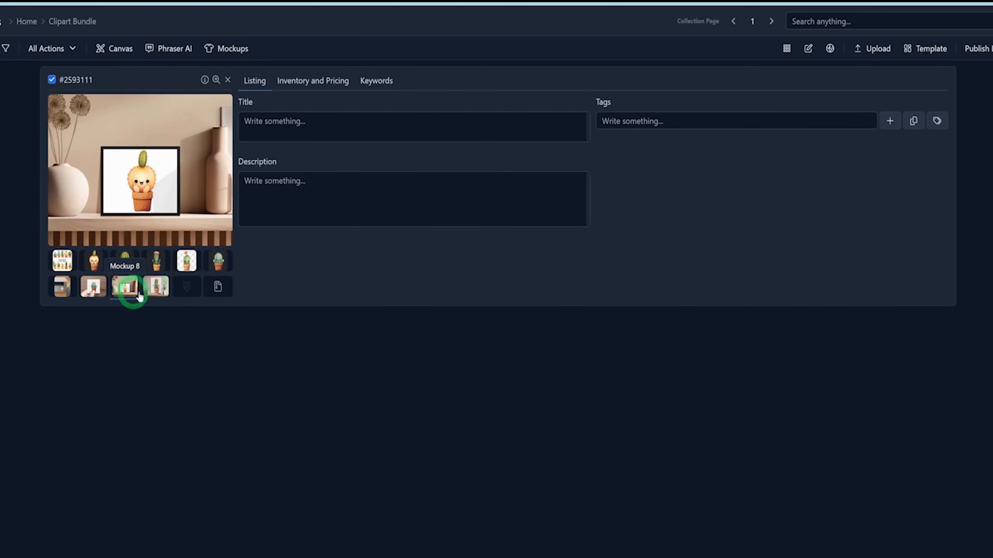
click(156, 290)
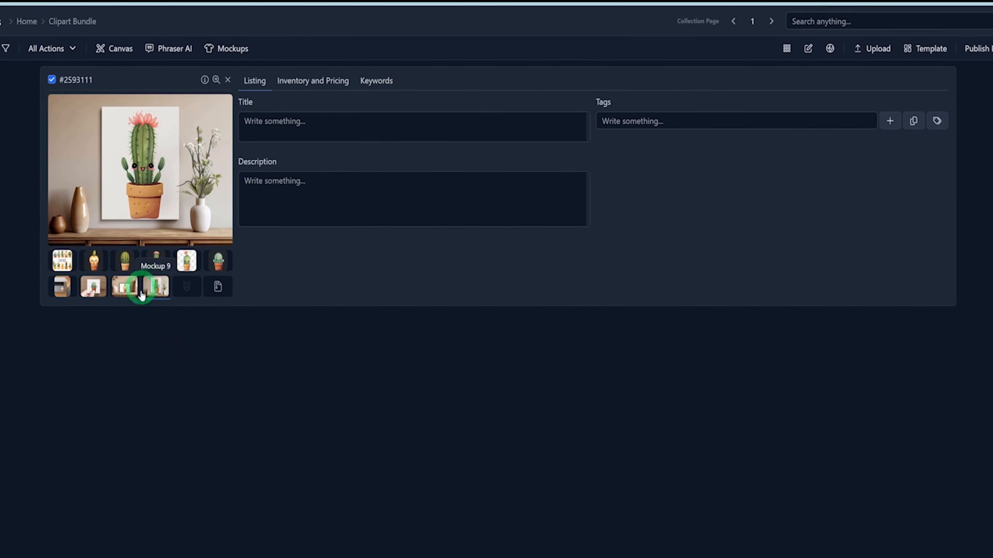
click(125, 289)
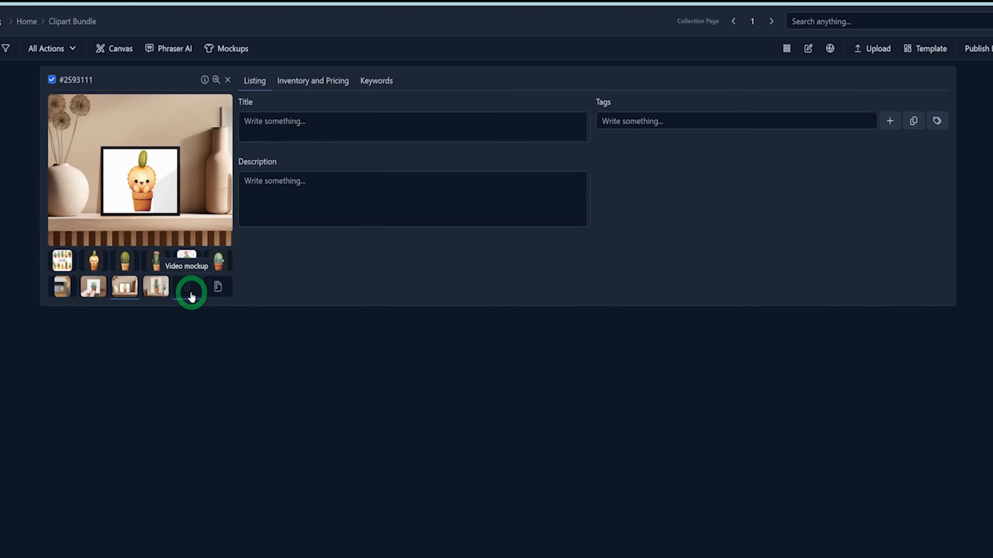
Create a video mockup from the Main file and Mockup 1 to Mockup 9 in the Video mockup slot and play it back.
click(226, 55)
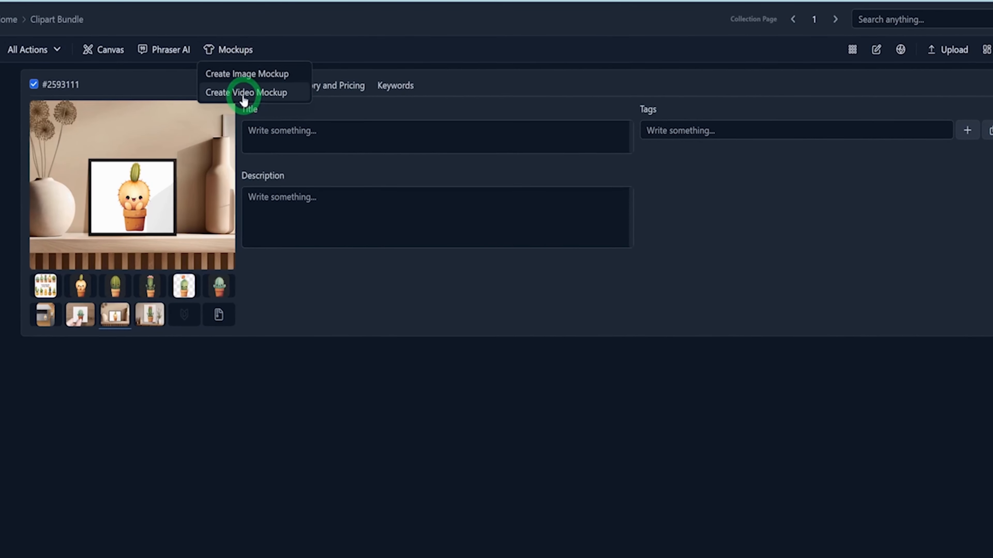
click(240, 93)
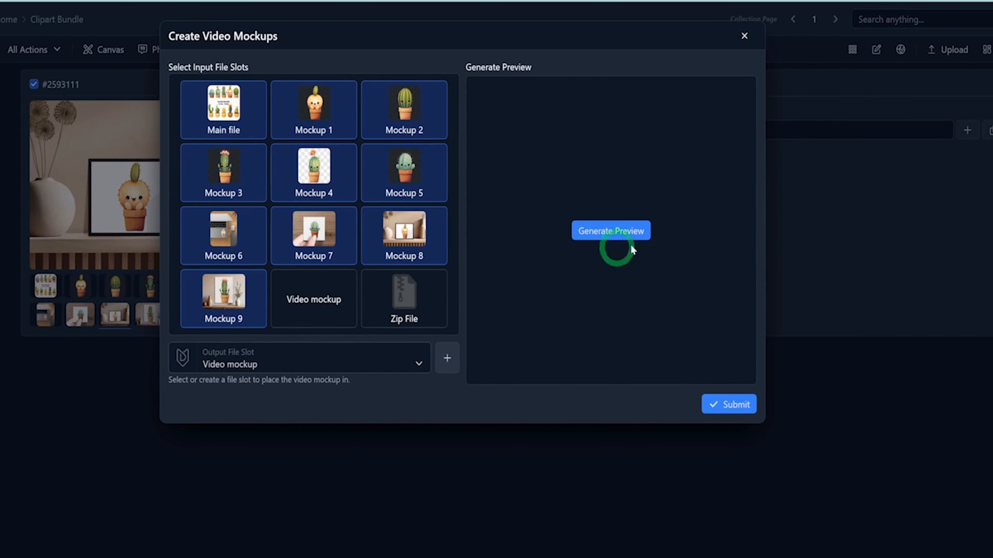
click(616, 236)
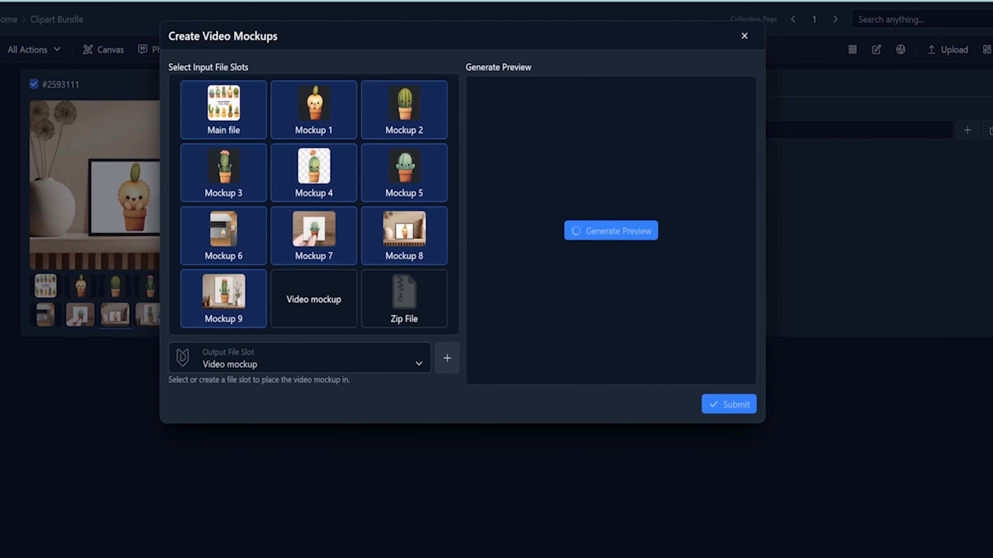
click(479, 289)
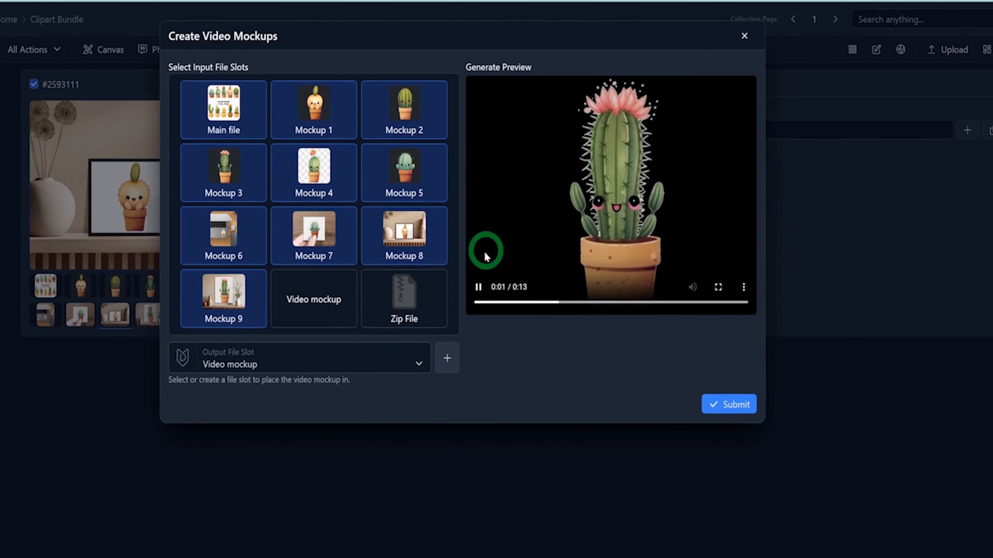
click(477, 284)
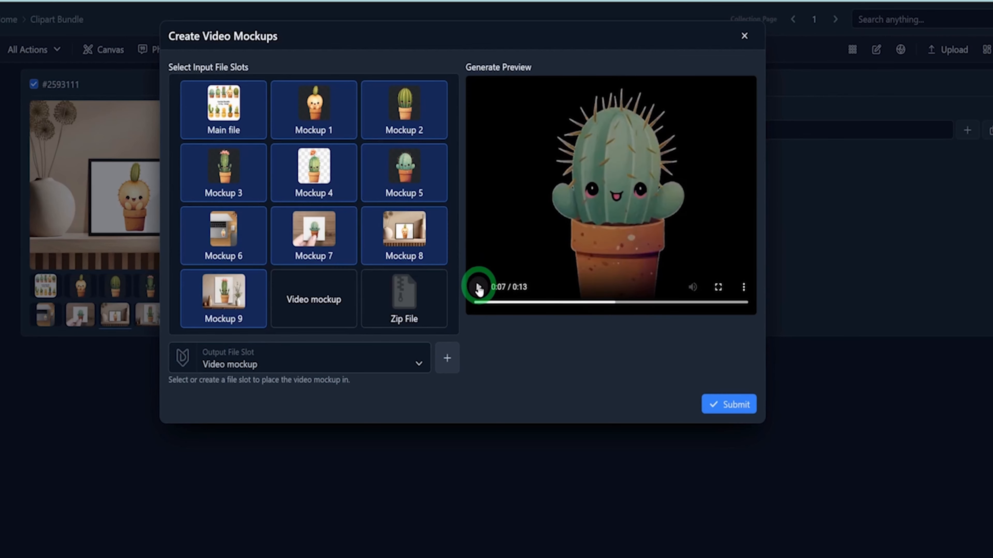
click(736, 405)
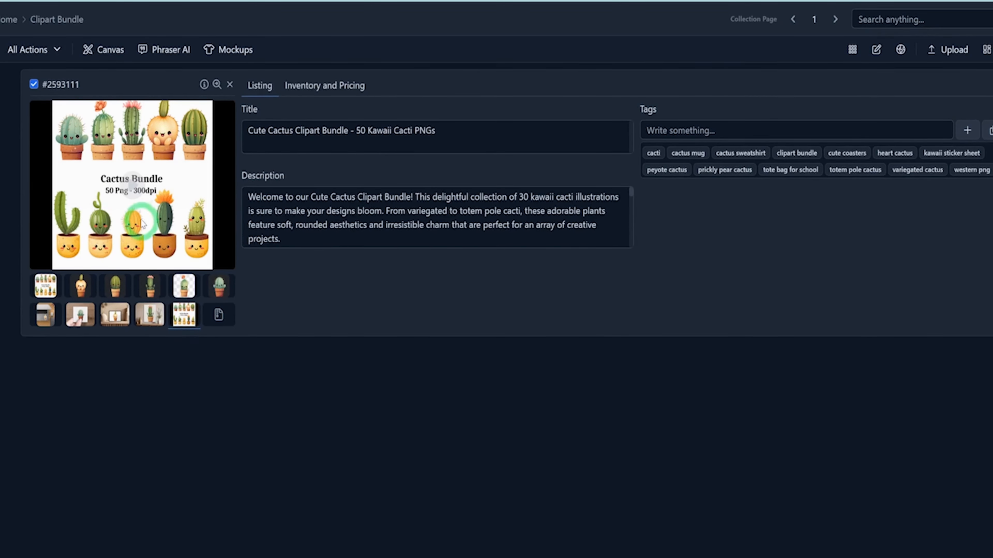
click(133, 183)
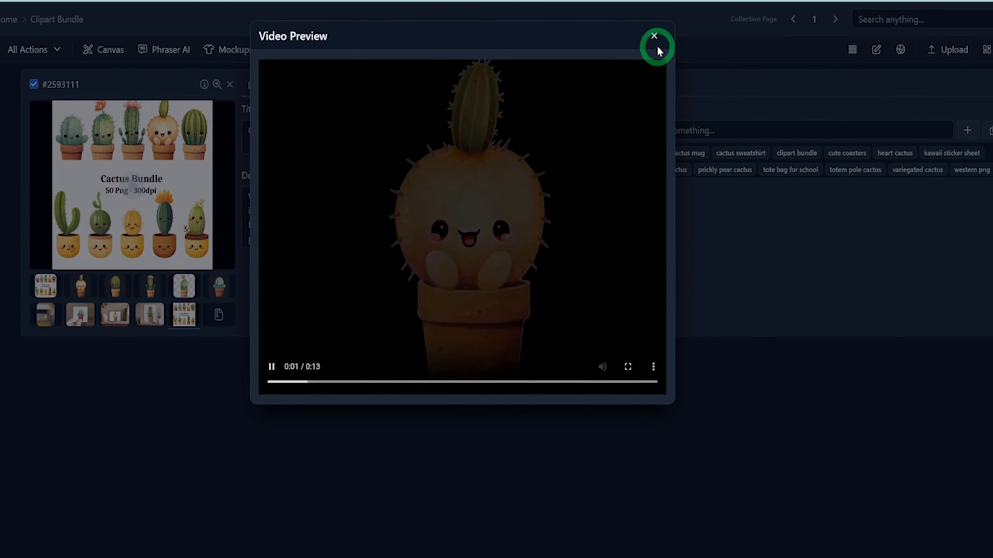
click(653, 36)
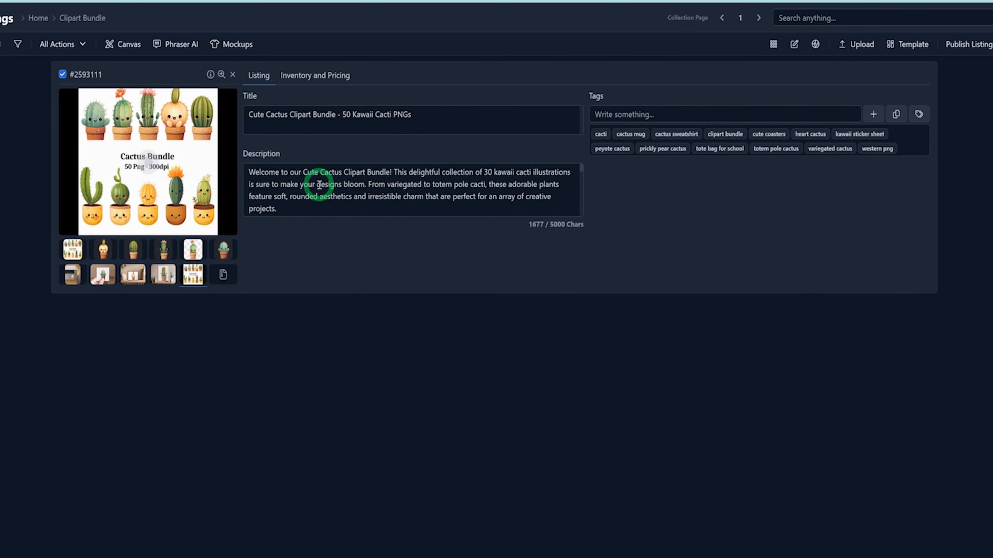
Review the listing's description, then check its price and quantity under Inventory and Pricing.
scroll(321, 191, down, 5)
scroll(323, 191, up, 6)
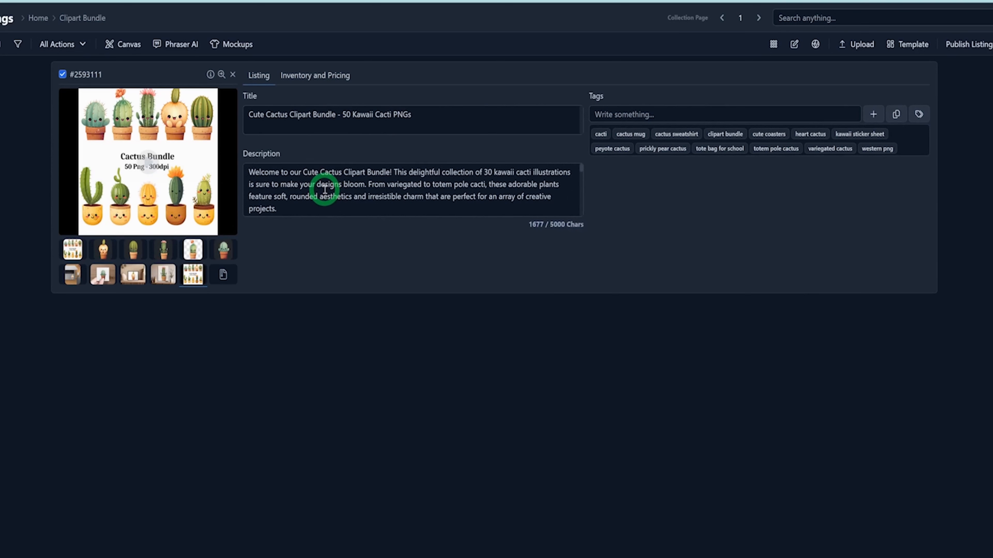
click(303, 78)
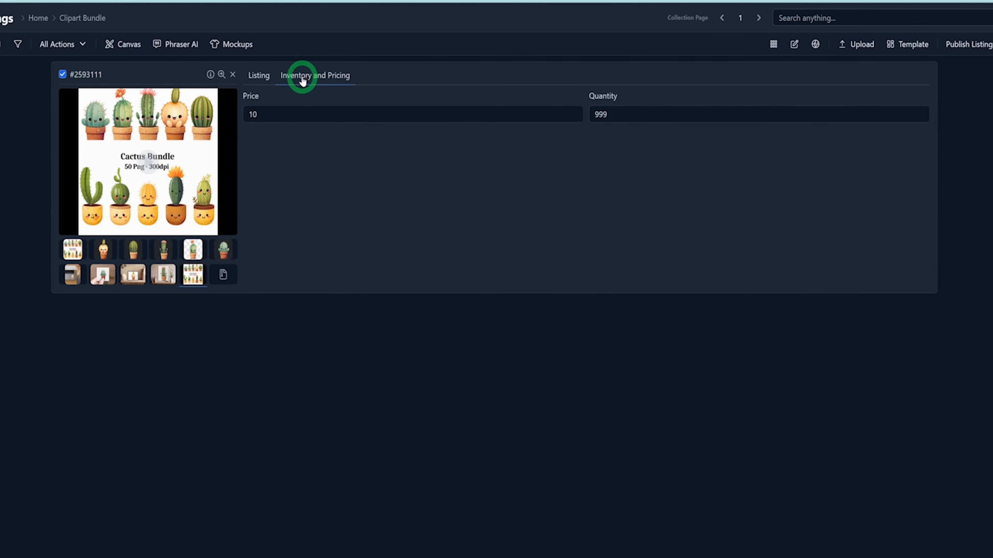
click(347, 124)
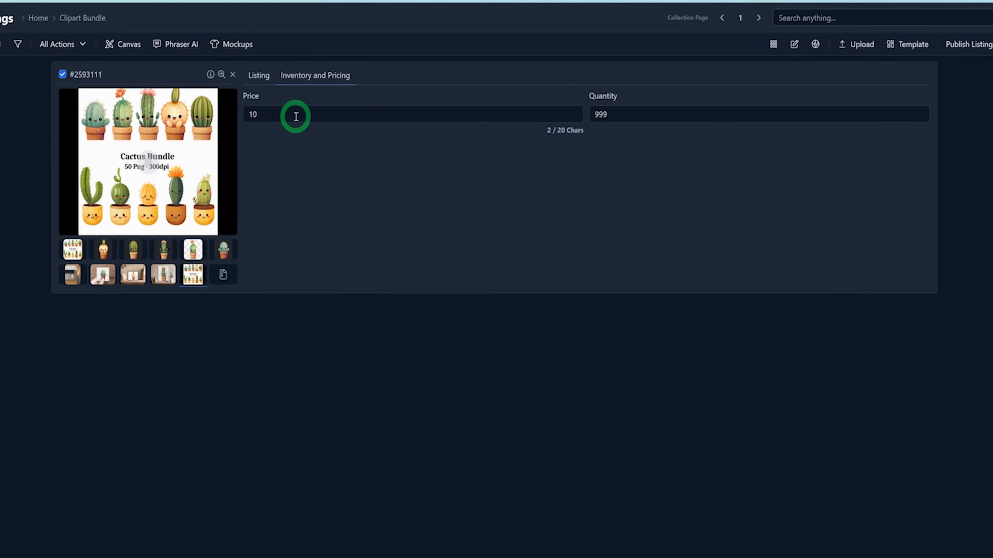
click(264, 113)
click(725, 112)
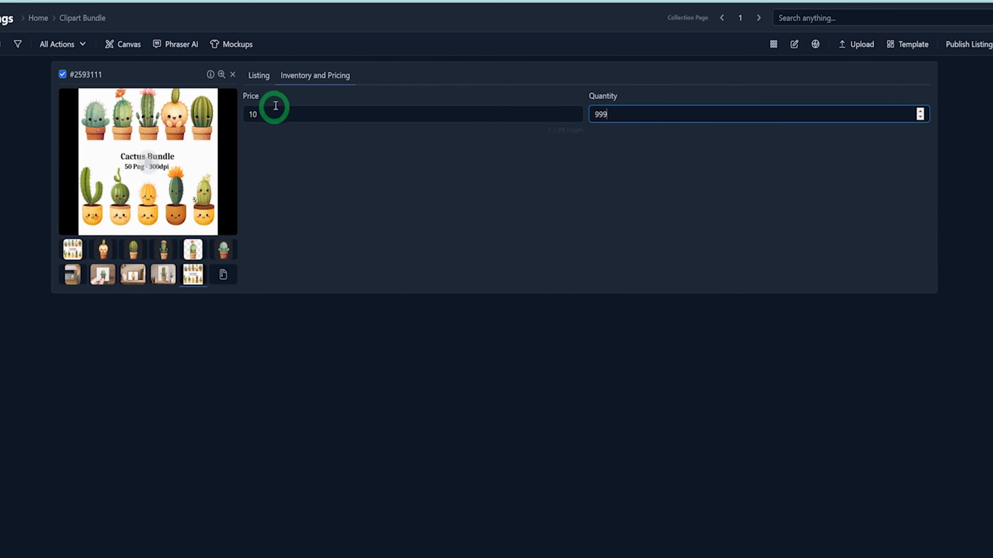
click(382, 214)
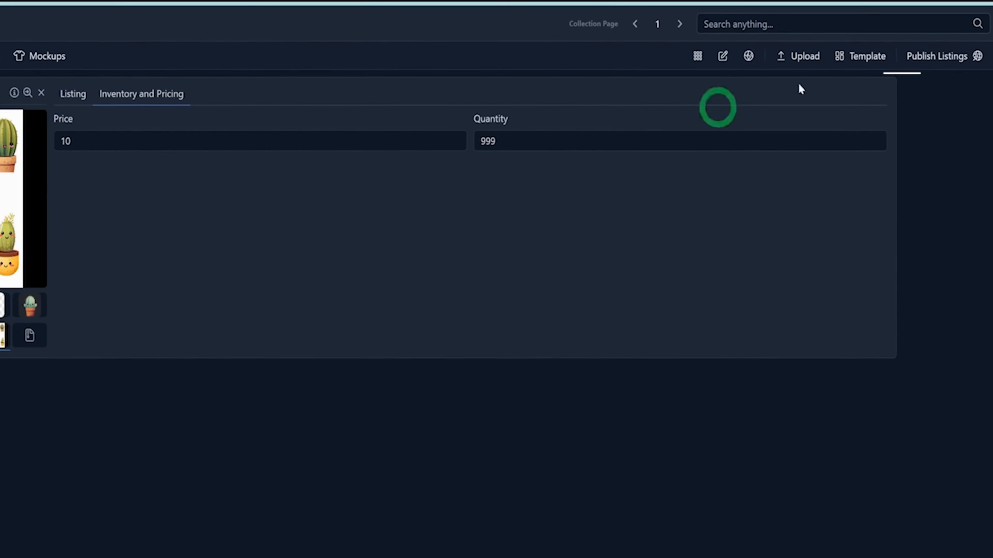
Start publishing the cactus listing as a Digital product in the "Select files to sell" mode.
click(908, 69)
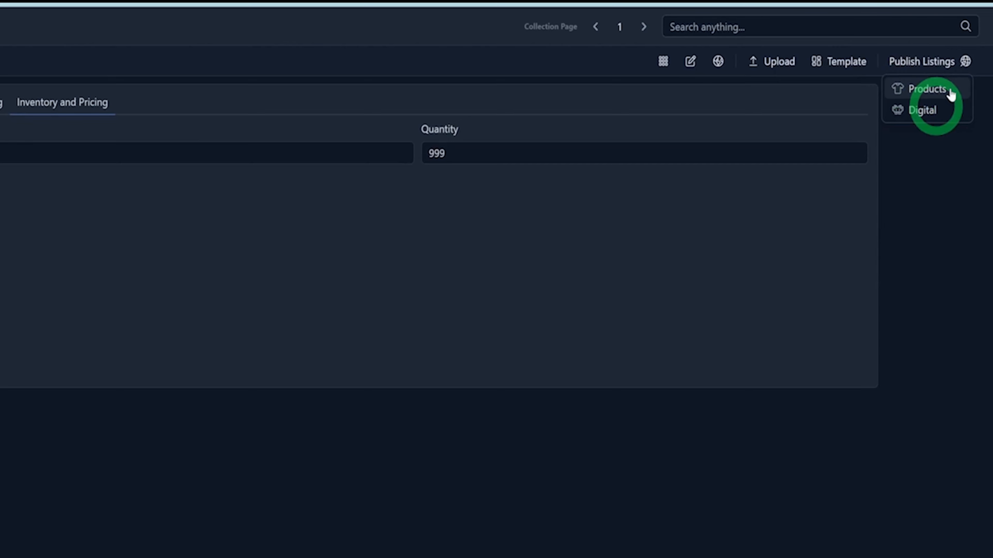
click(921, 114)
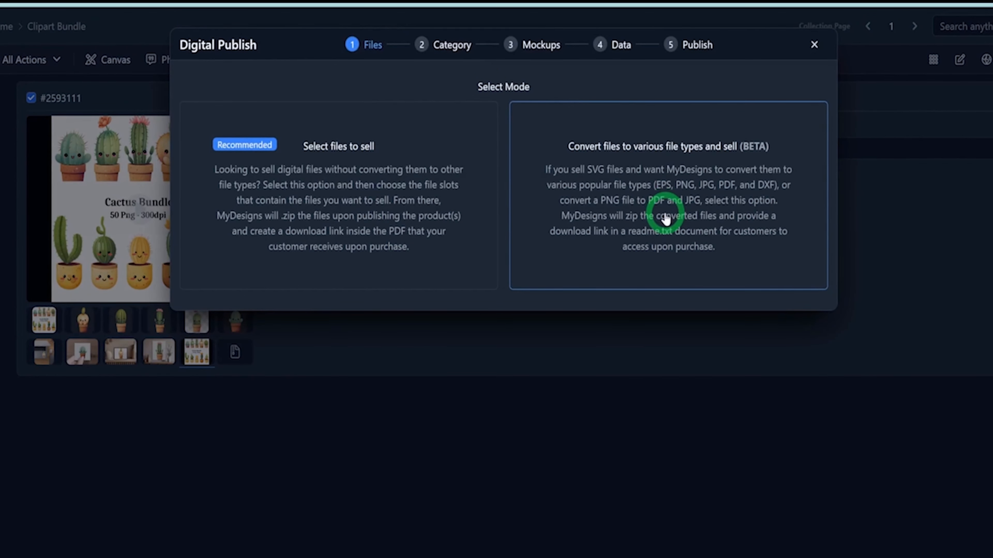
click(401, 237)
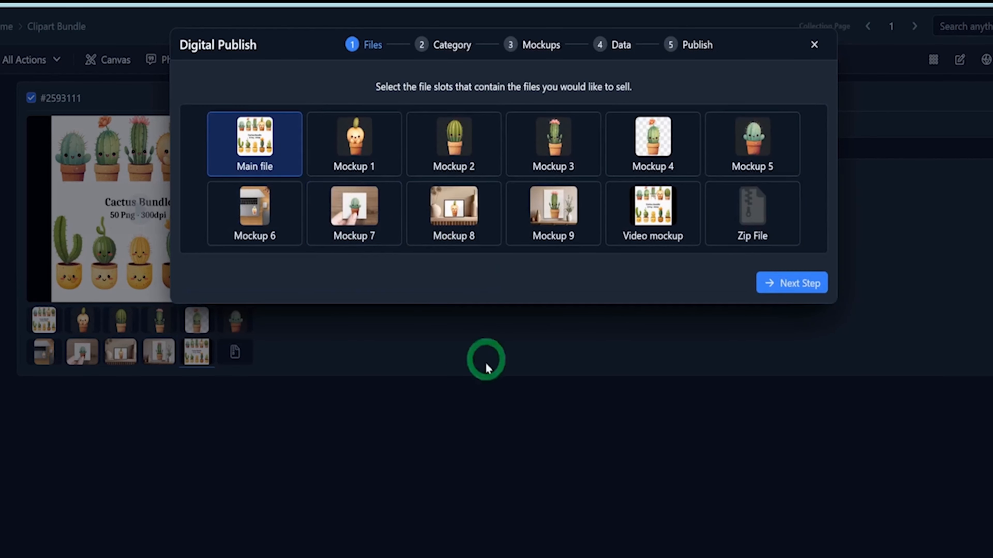
Choose only the Zip File slot for sale, excluding Main file, and accept the ZulikeDesigns shop with the Digital category under Drawing & Illustration.
click(756, 217)
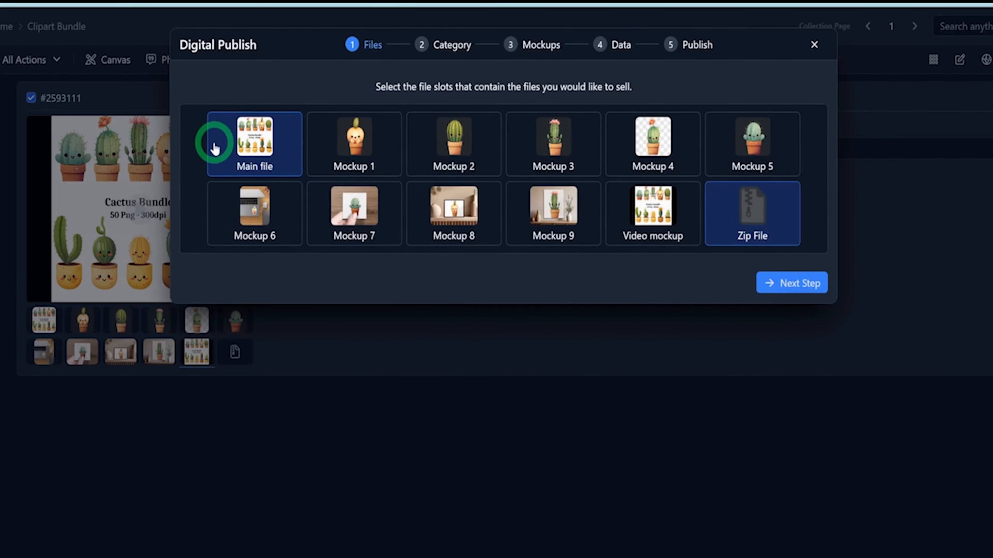
click(230, 149)
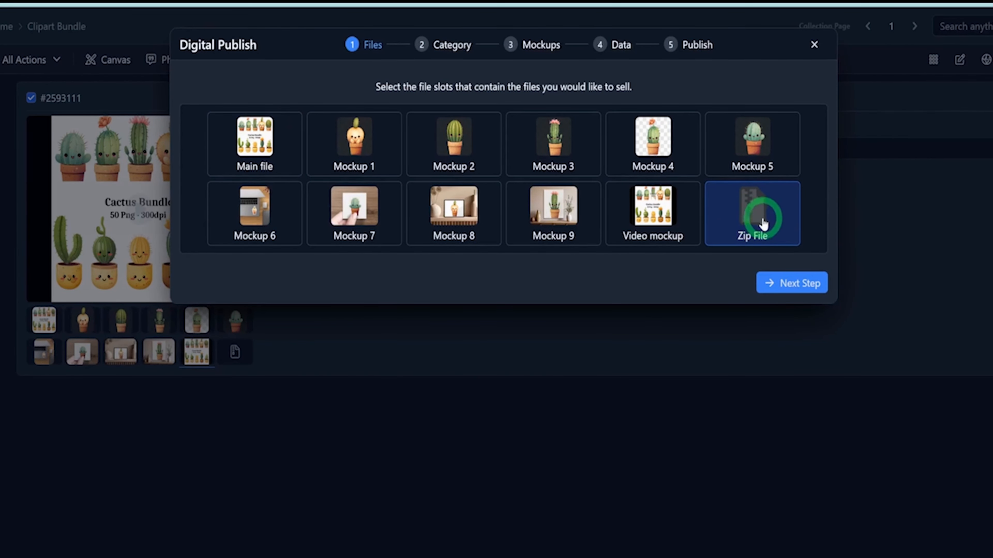
click(800, 291)
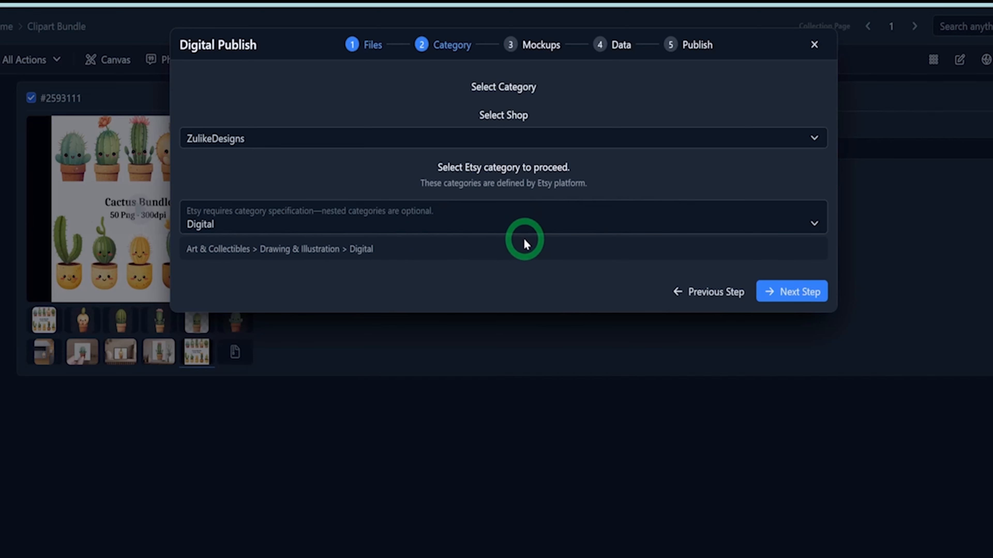
click(791, 291)
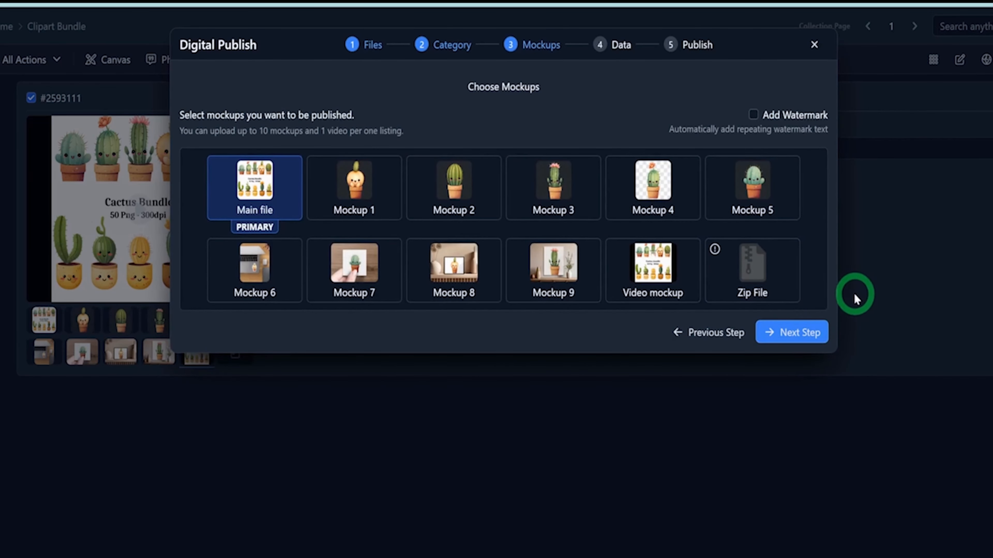